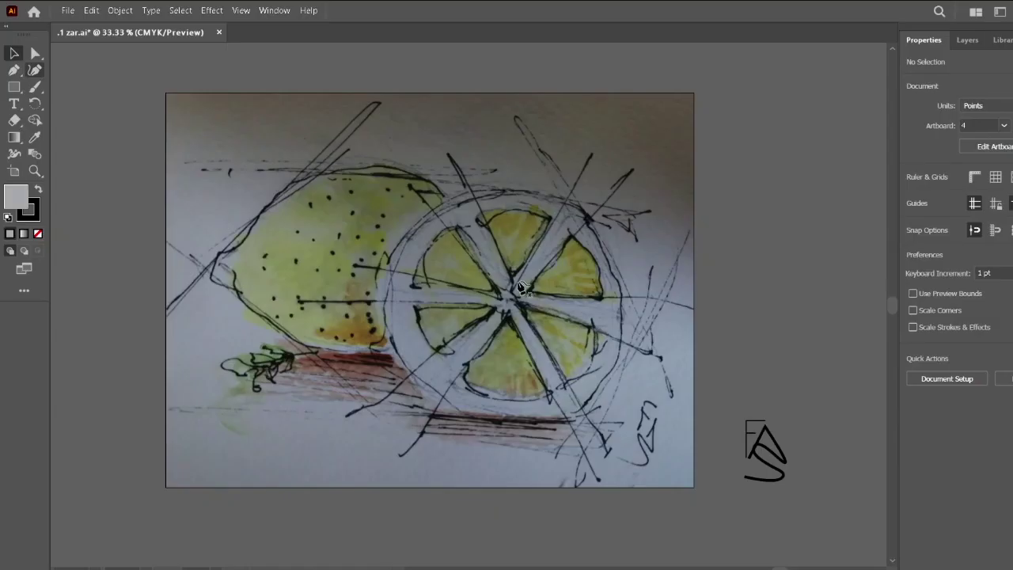
# - Trace the upper-right slice wedge with the Curvature tool and set its fill to None
pyautogui.hotkey('shift', '`')
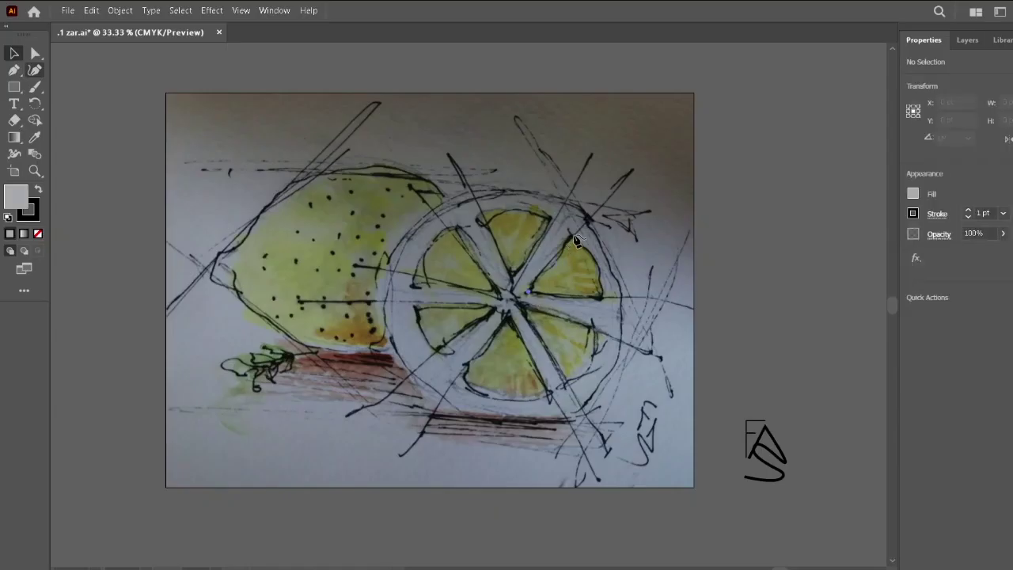
pyautogui.click(573, 235)
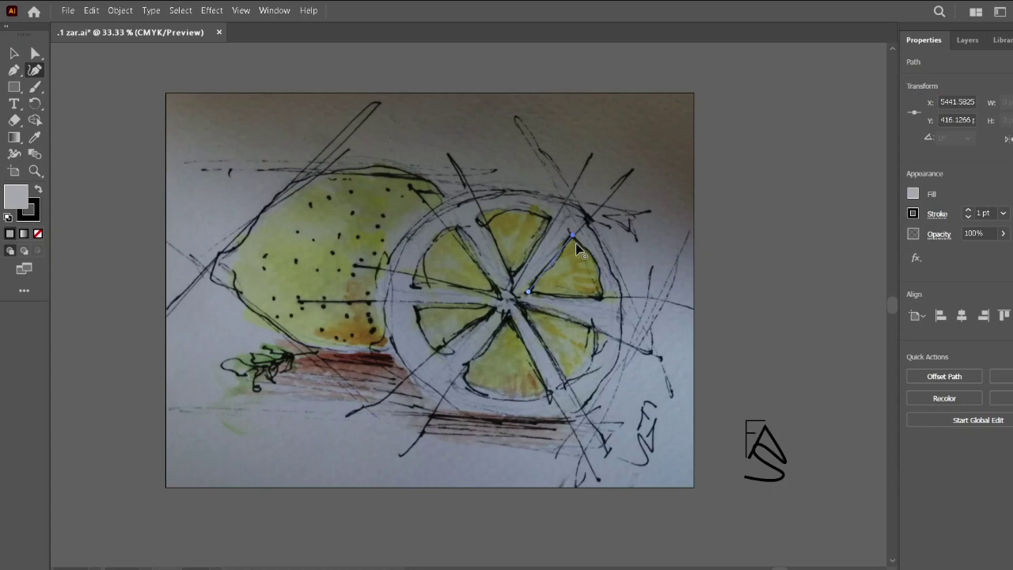
pyautogui.click(600, 269)
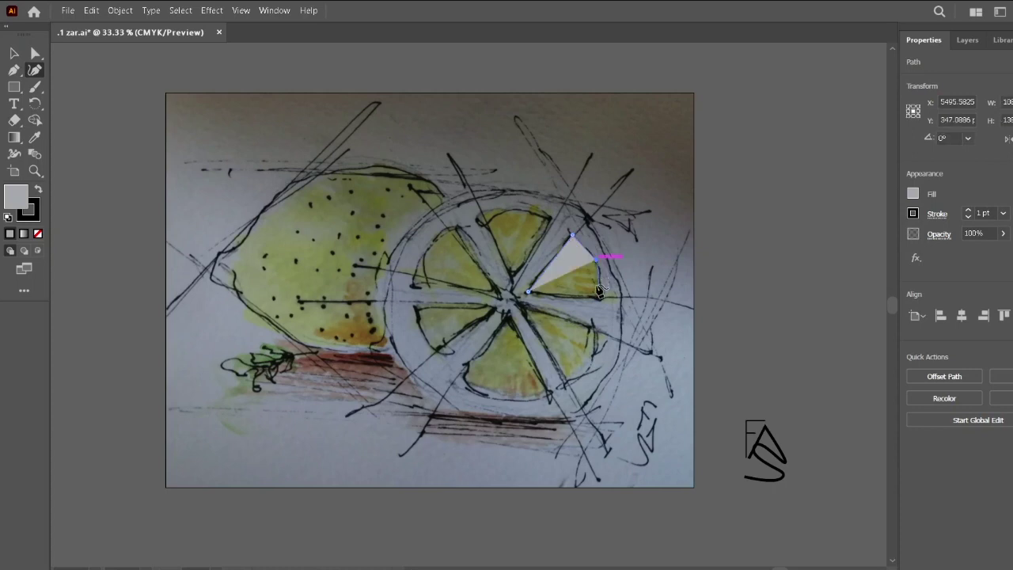
pyautogui.click(602, 297)
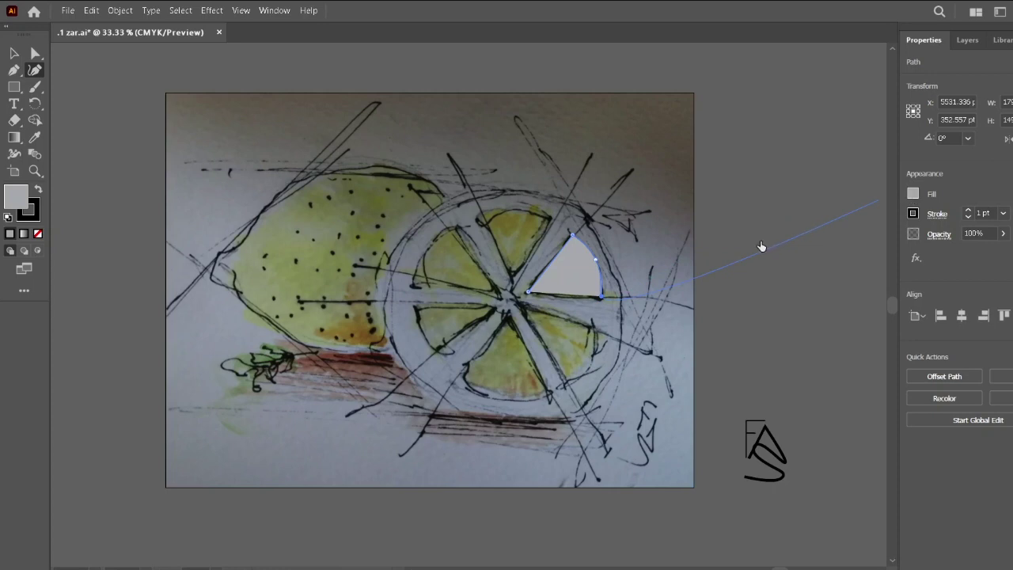
pyautogui.press('/')
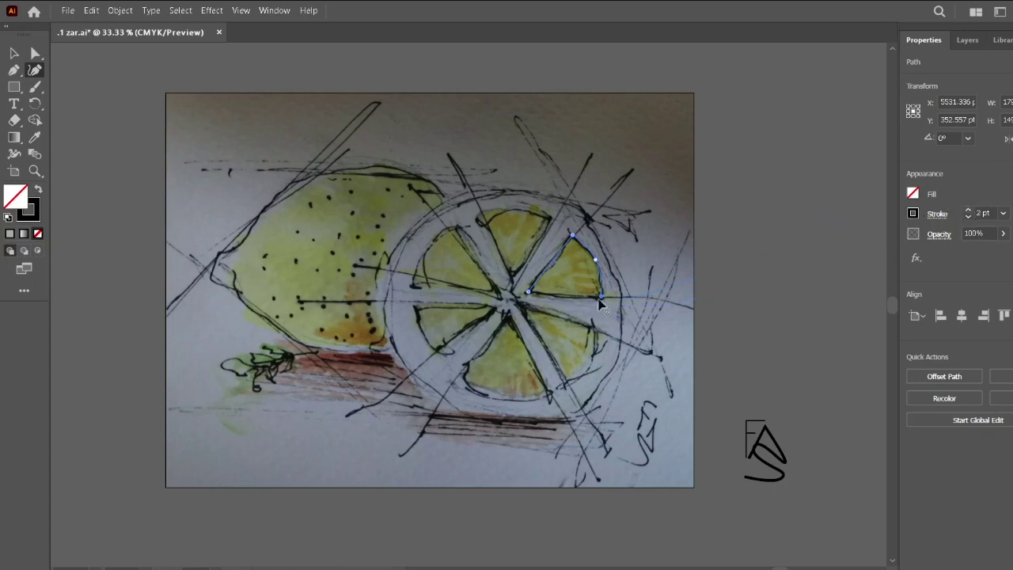
# - Close the upper-right wedge, then trace closed outlines of the lower-right and bottom wedges
pyautogui.click(528, 296)
pyautogui.click(522, 307)
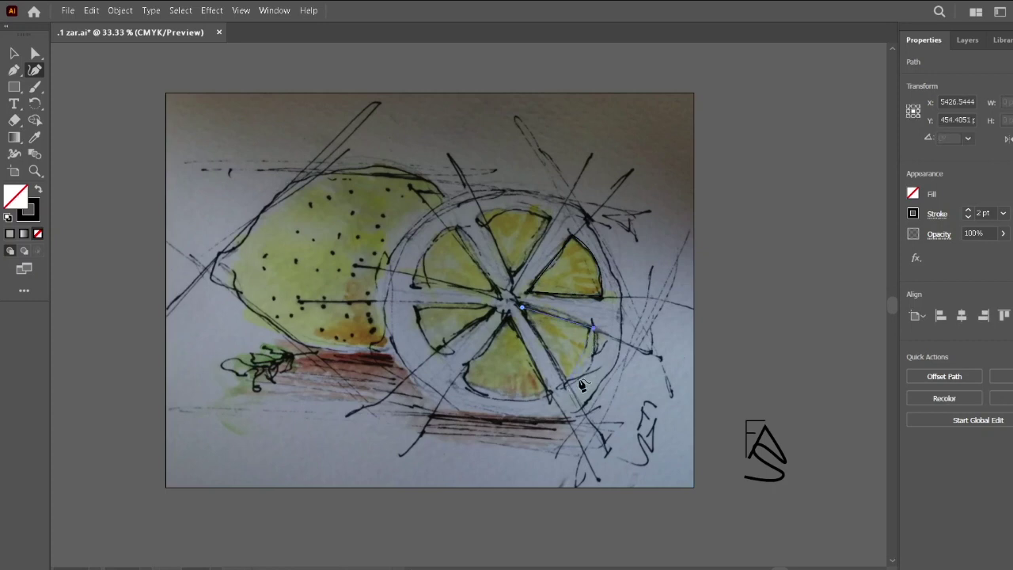
pyautogui.click(588, 369)
pyautogui.click(564, 386)
pyautogui.click(522, 308)
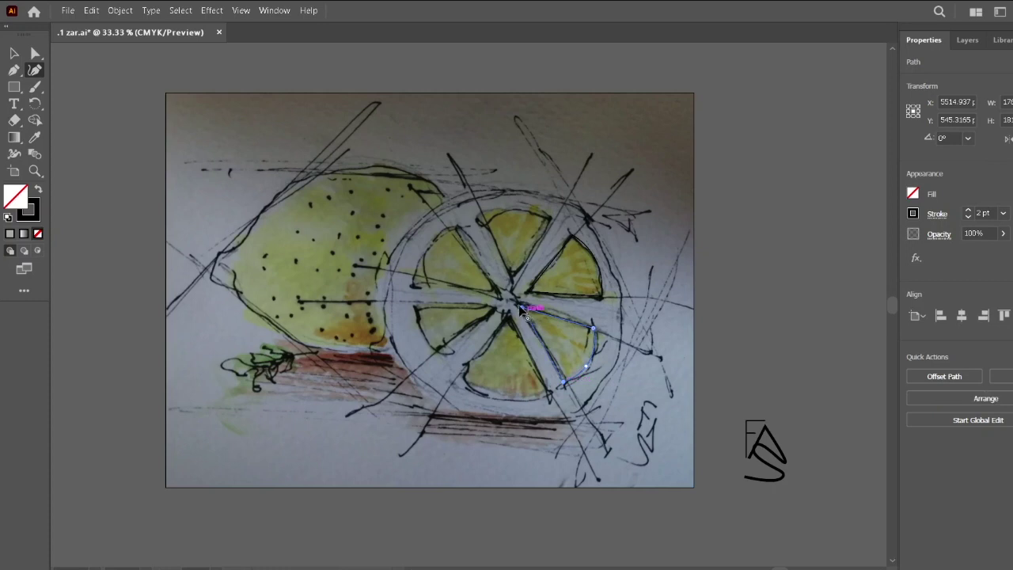
pyautogui.click(509, 317)
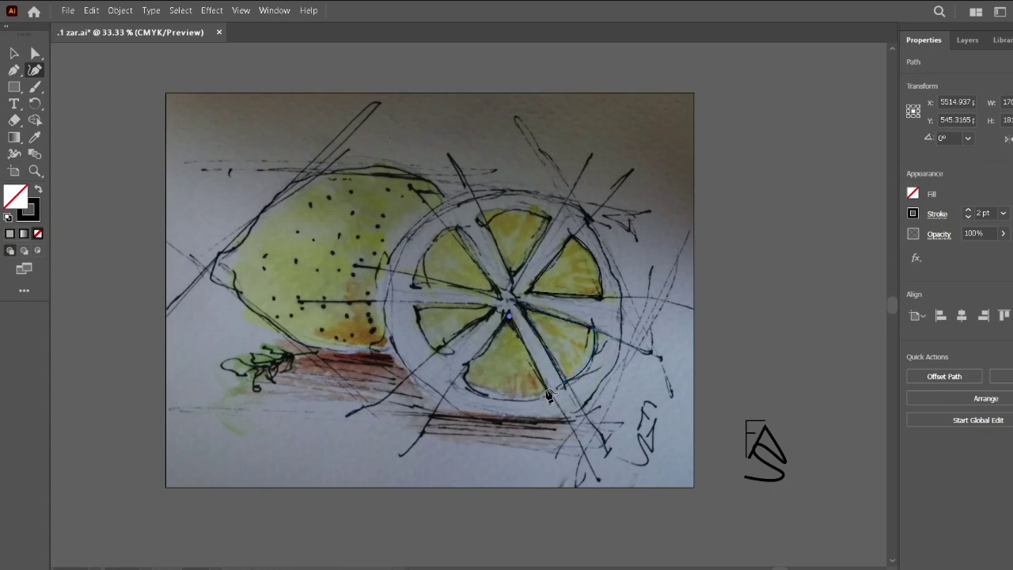
pyautogui.click(504, 397)
pyautogui.click(461, 375)
pyautogui.click(509, 318)
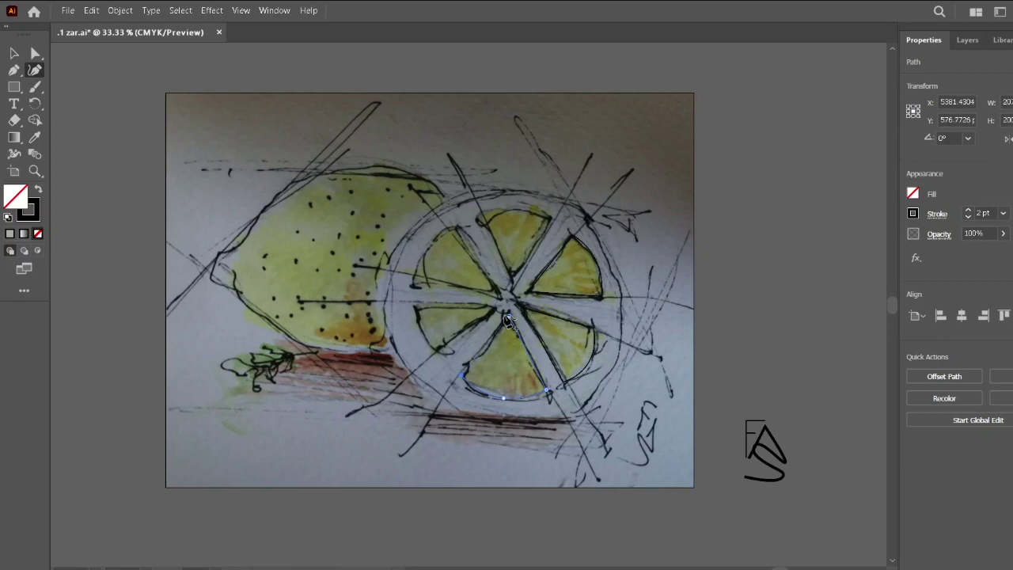
# - Trace closed outlines of the lower-left, upper-left and top wedges
pyautogui.click(500, 313)
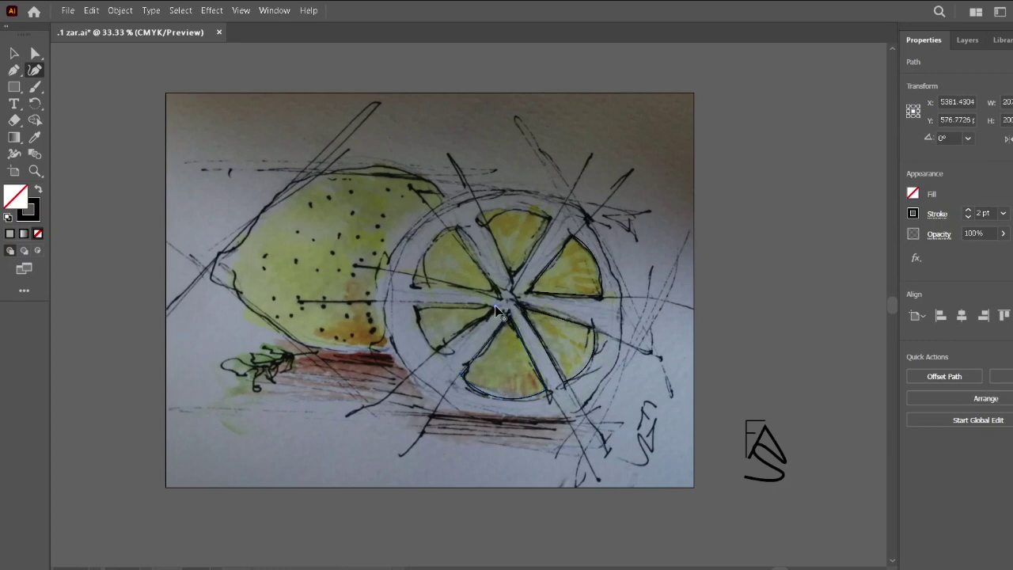
pyautogui.click(441, 348)
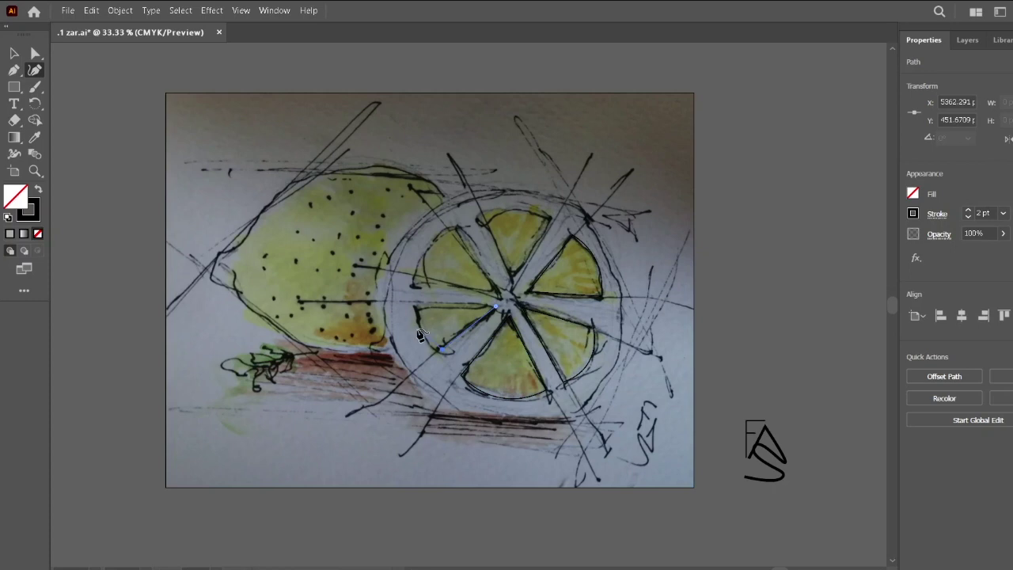
pyautogui.click(421, 328)
pyautogui.click(416, 307)
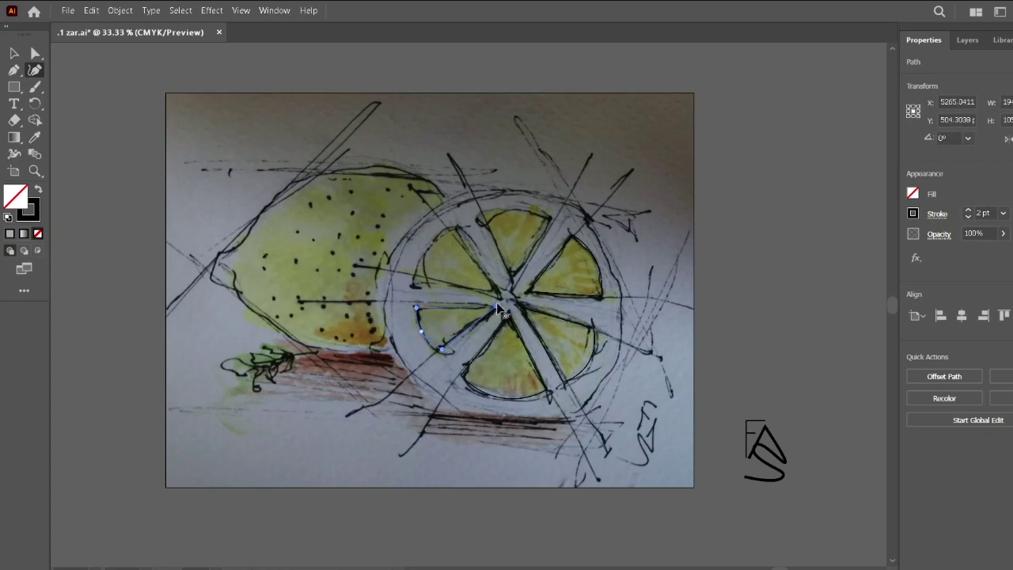
pyautogui.click(497, 305)
pyautogui.click(456, 228)
pyautogui.click(413, 282)
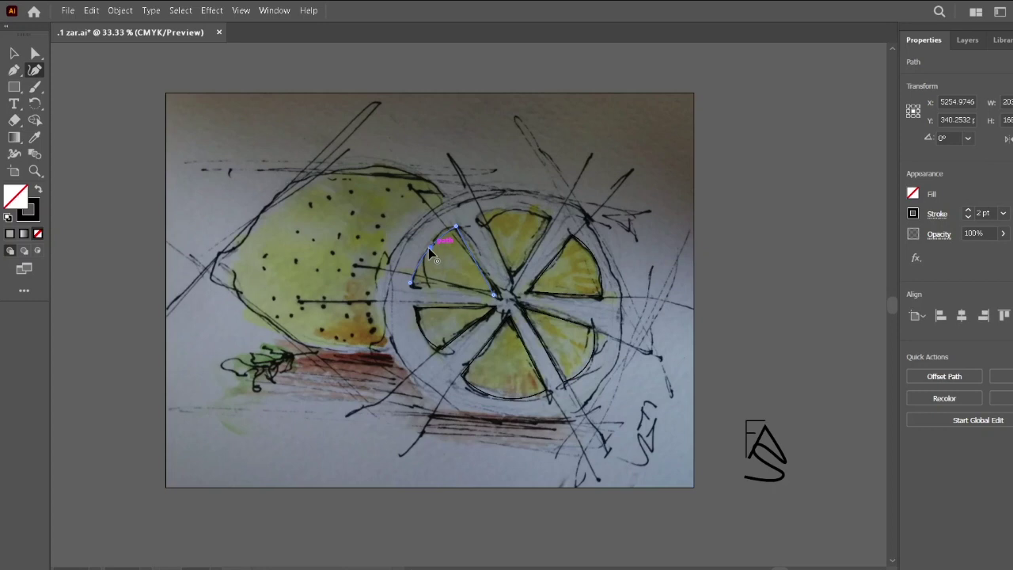
pyautogui.click(495, 293)
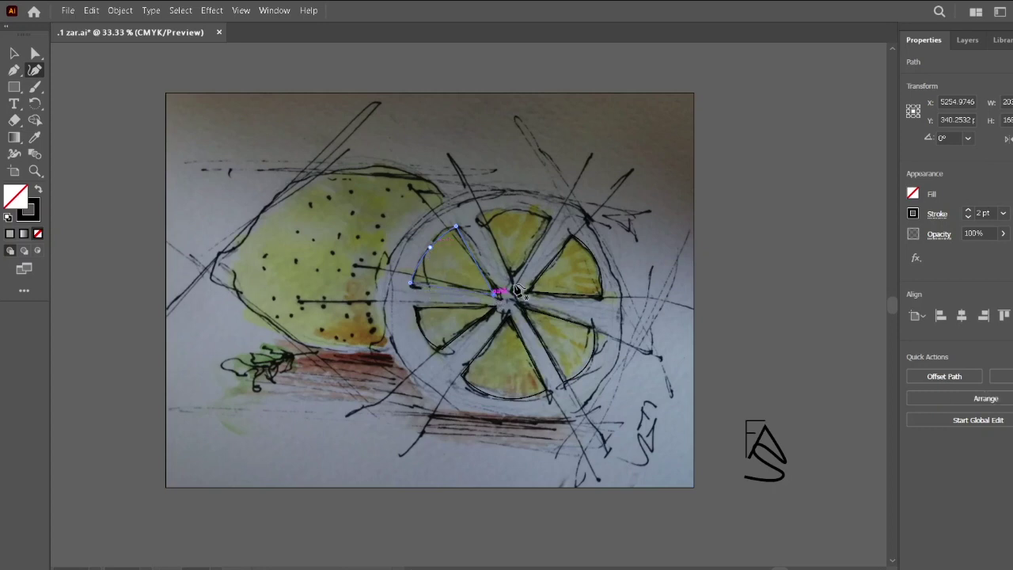
pyautogui.click(550, 222)
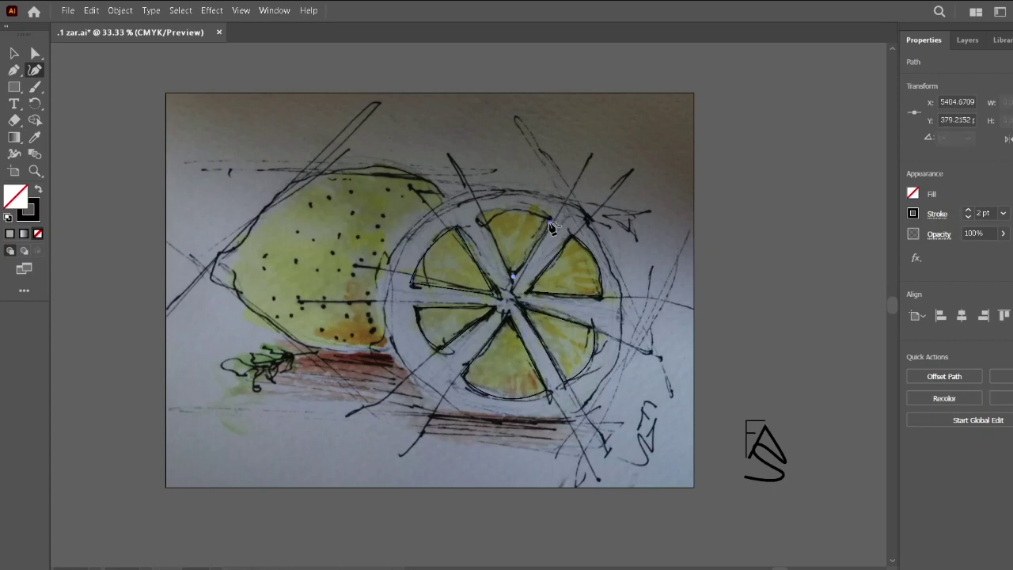
pyautogui.click(520, 212)
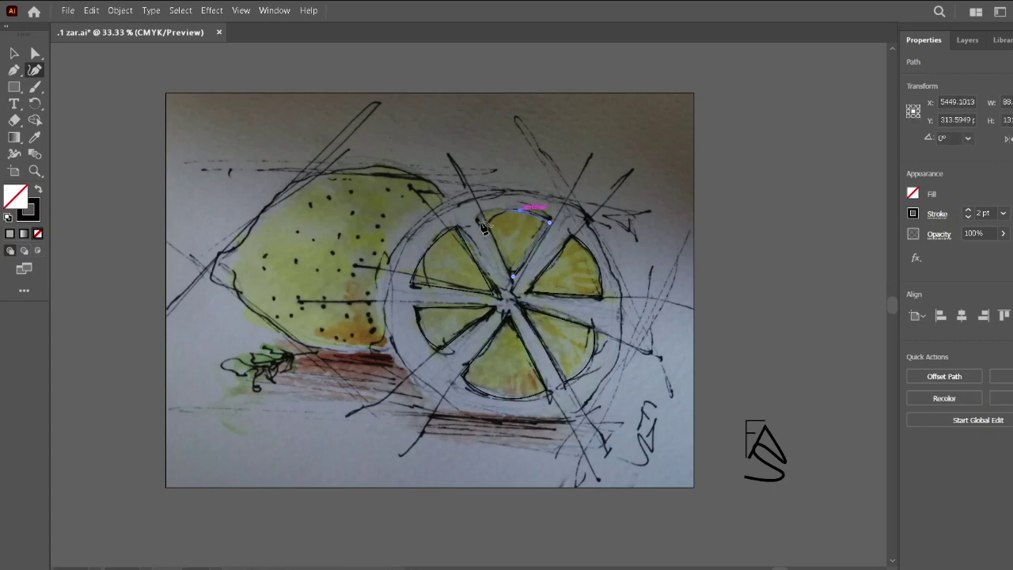
pyautogui.click(515, 277)
pyautogui.click(531, 293)
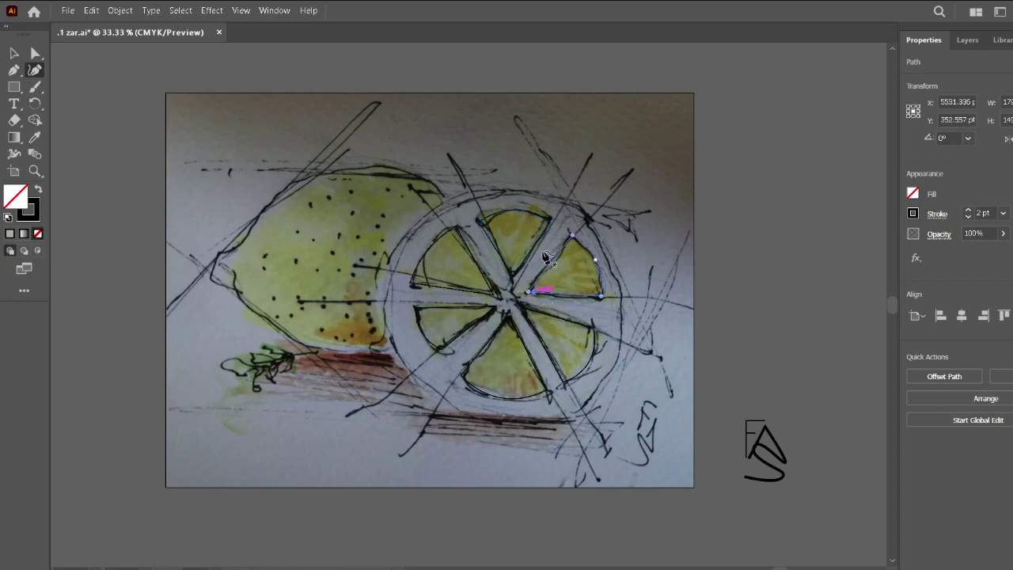
# - Trace the slice's outer rim as a closed round path
pyautogui.click(450, 207)
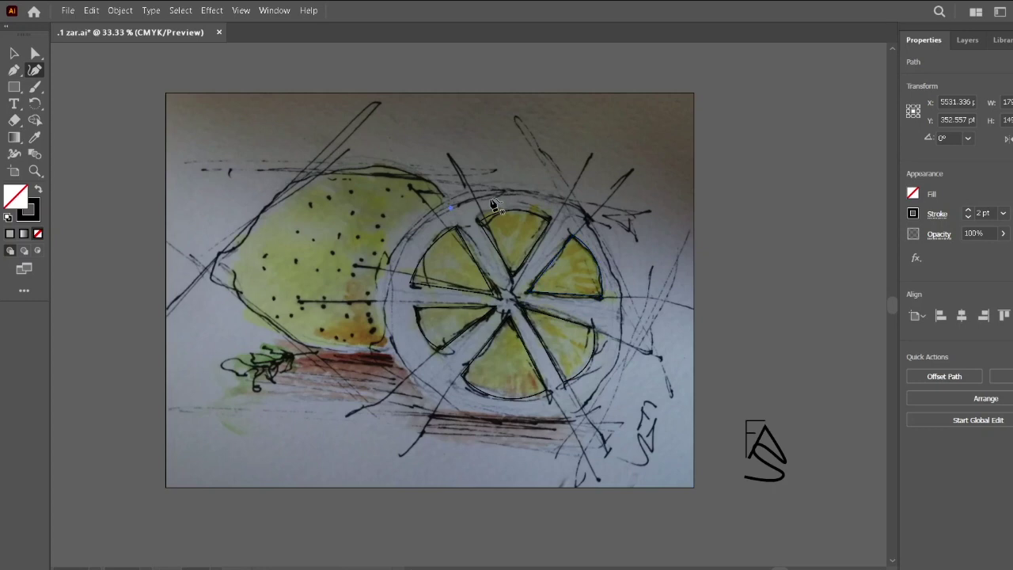
pyautogui.moveTo(521, 192); pyautogui.dragTo(548, 207)
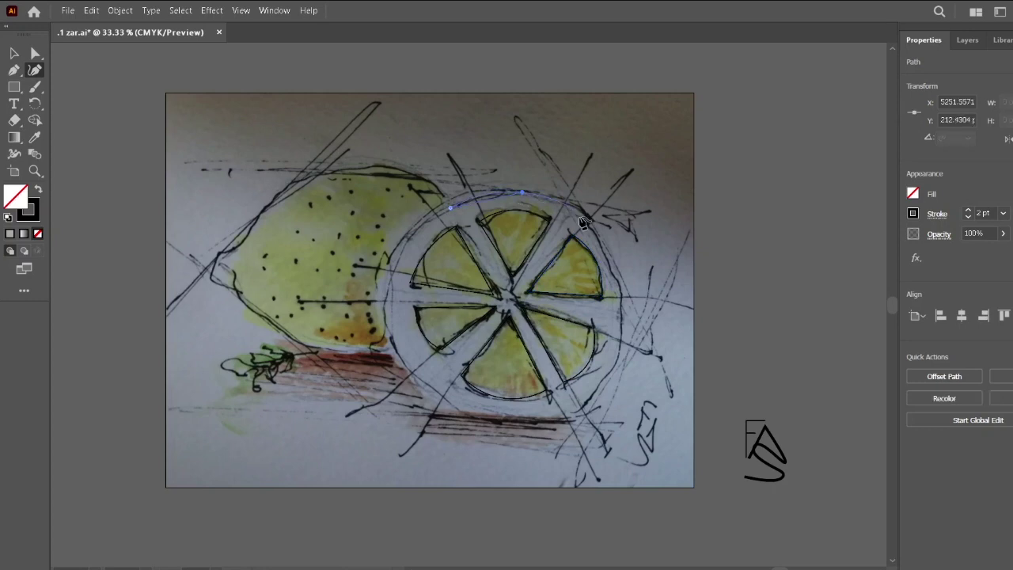
pyautogui.click(588, 221)
pyautogui.click(626, 314)
pyautogui.click(587, 400)
pyautogui.click(501, 419)
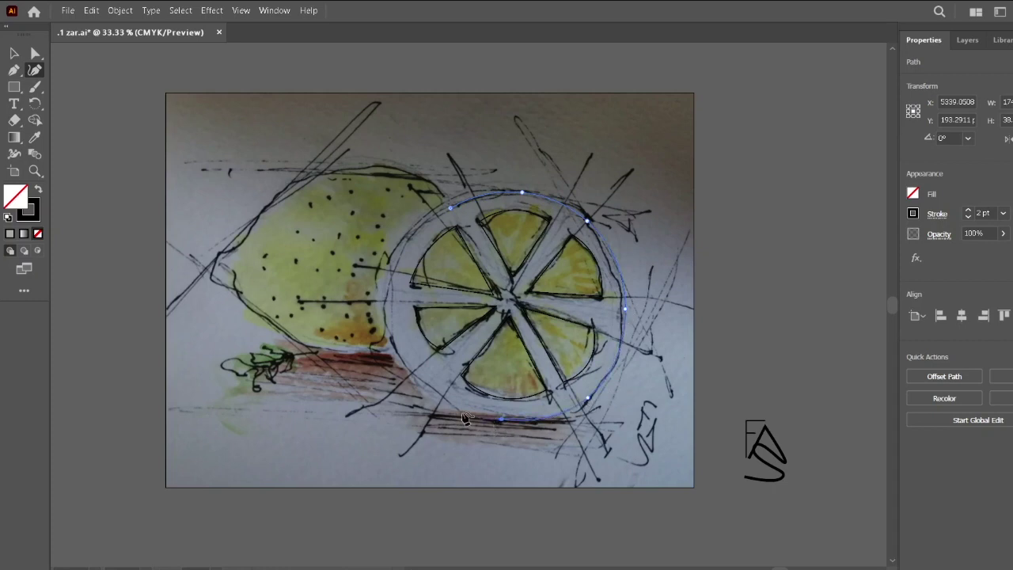
pyautogui.click(406, 370)
pyautogui.click(391, 285)
pyautogui.click(445, 210)
# - Refine the rim's upper-left curve with extra anchors and raise its stroke to 5 pt
pyautogui.click(453, 201)
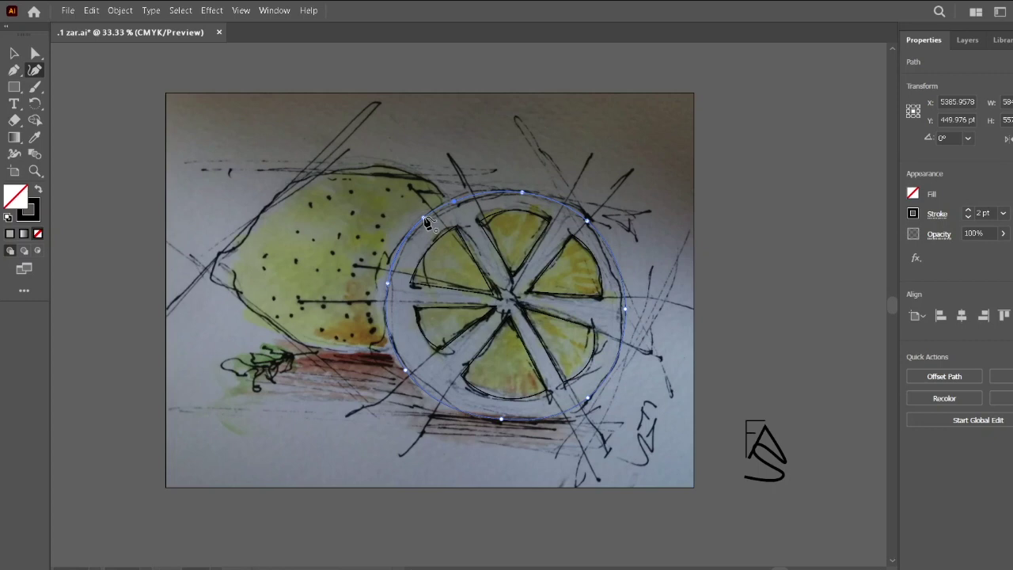
pyautogui.click(423, 216)
pyautogui.click(454, 202)
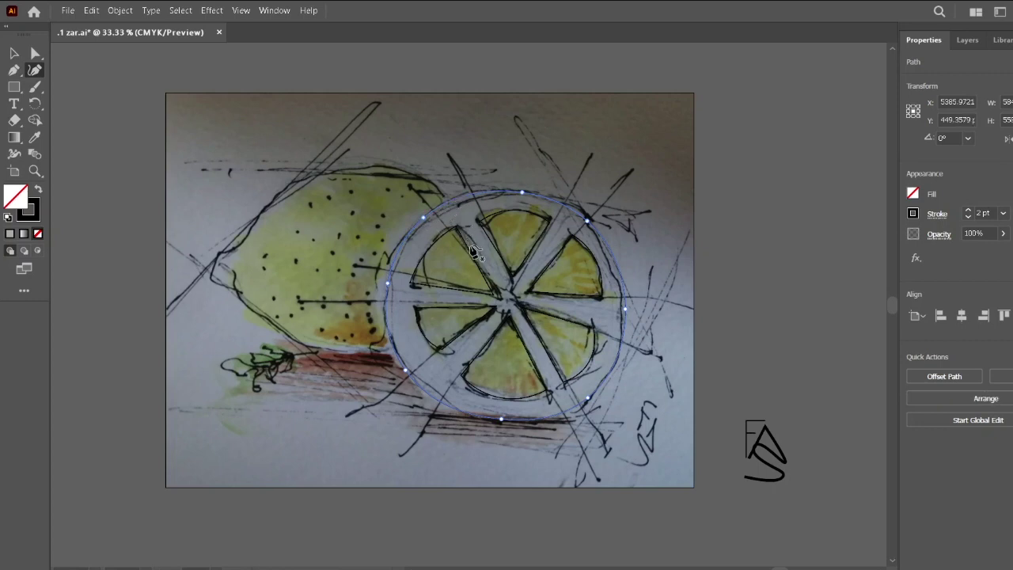
pyautogui.click(969, 211)
pyautogui.click(969, 211)
pyautogui.click(969, 211)
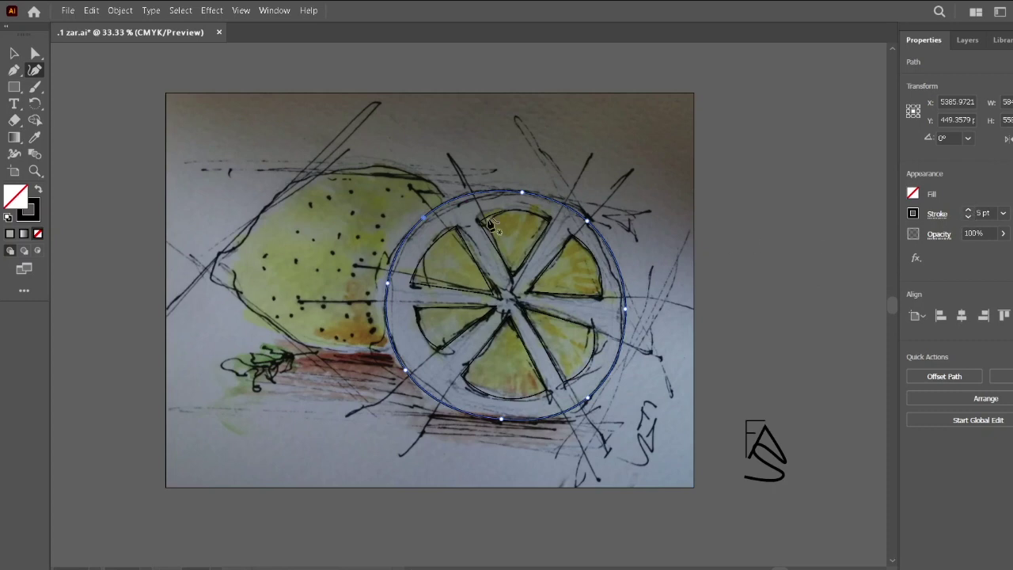
pyautogui.click(442, 194)
# - Trace the lemon's outline across its top and around its pointed left tip
pyautogui.moveTo(372, 167); pyautogui.dragTo(338, 192)
pyautogui.moveTo(269, 202); pyautogui.dragTo(235, 251)
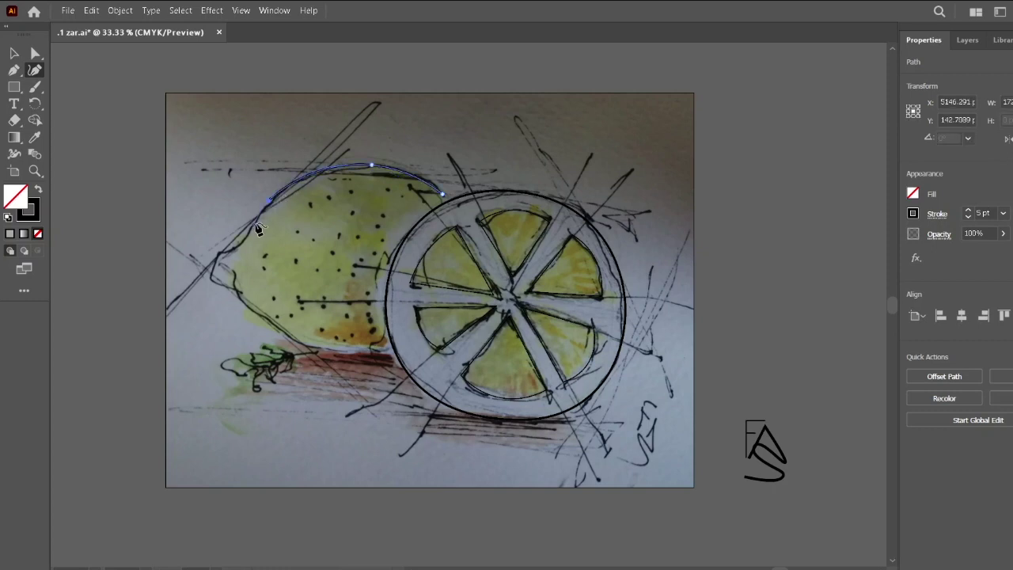
pyautogui.click(239, 244)
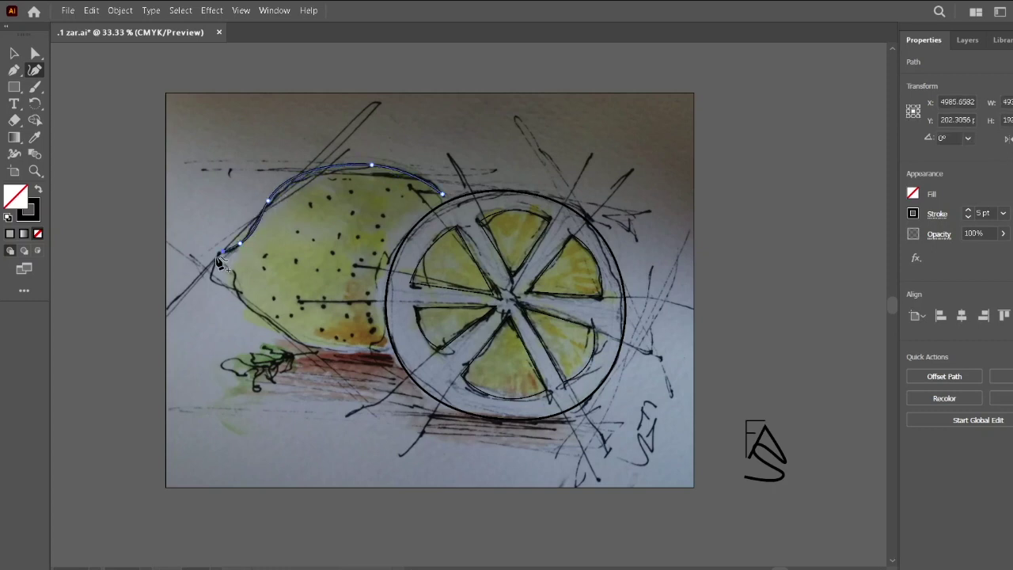
pyautogui.moveTo(212, 265); pyautogui.dragTo(223, 286)
pyautogui.click(240, 294)
pyautogui.click(288, 341)
# - Finish the lemon outline along its underside to the slice edge, then select it with the slice circle
pyautogui.moveTo(262, 318); pyautogui.dragTo(307, 345)
pyautogui.moveTo(339, 351); pyautogui.dragTo(345, 357)
pyautogui.click(387, 346)
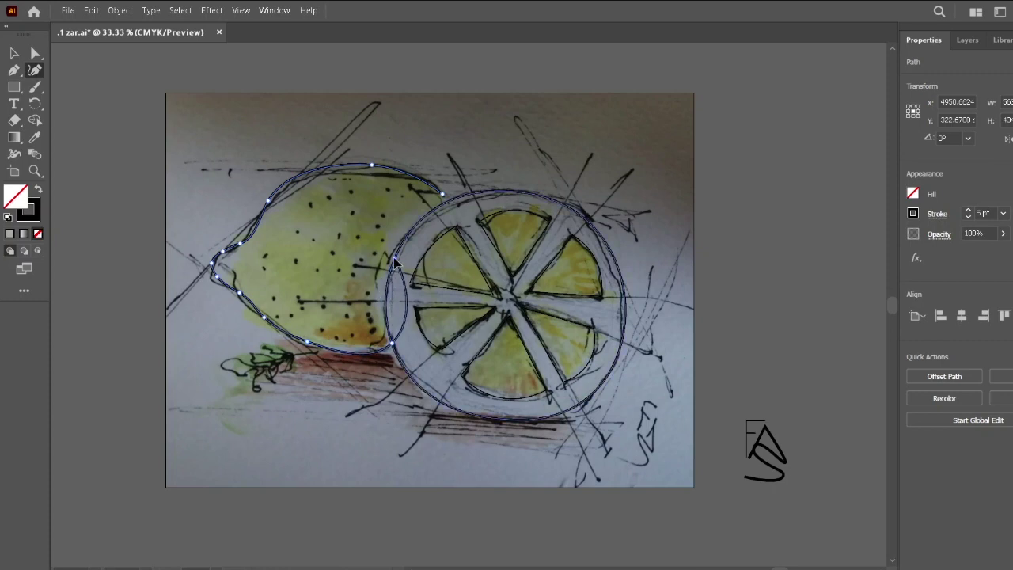
pyautogui.click(393, 259)
pyautogui.click(392, 342)
pyautogui.press('ctrl')
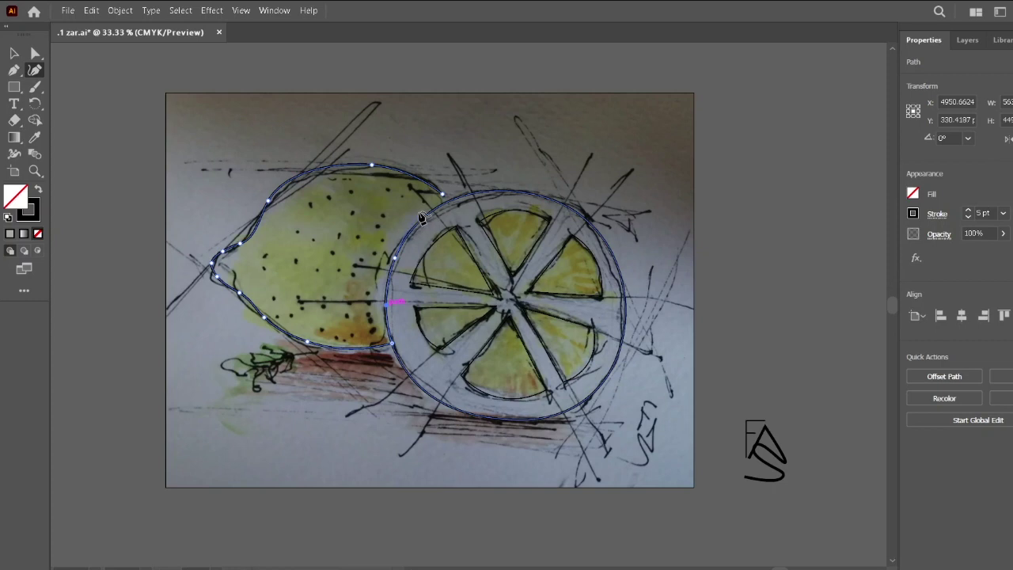
pyautogui.keyDown('ctrl'); pyautogui.keyDown('shift'); pyautogui.click(446, 203); pyautogui.keyUp('shift'); pyautogui.keyUp('ctrl')
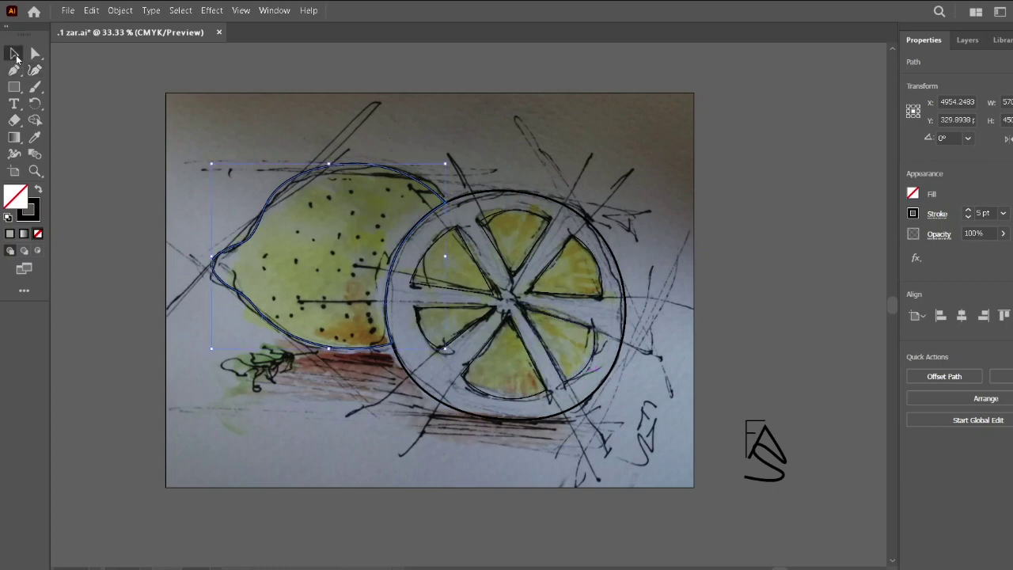
# - Draw straight divider lines from the slice centre to the upper and right rim
pyautogui.click(34, 87)
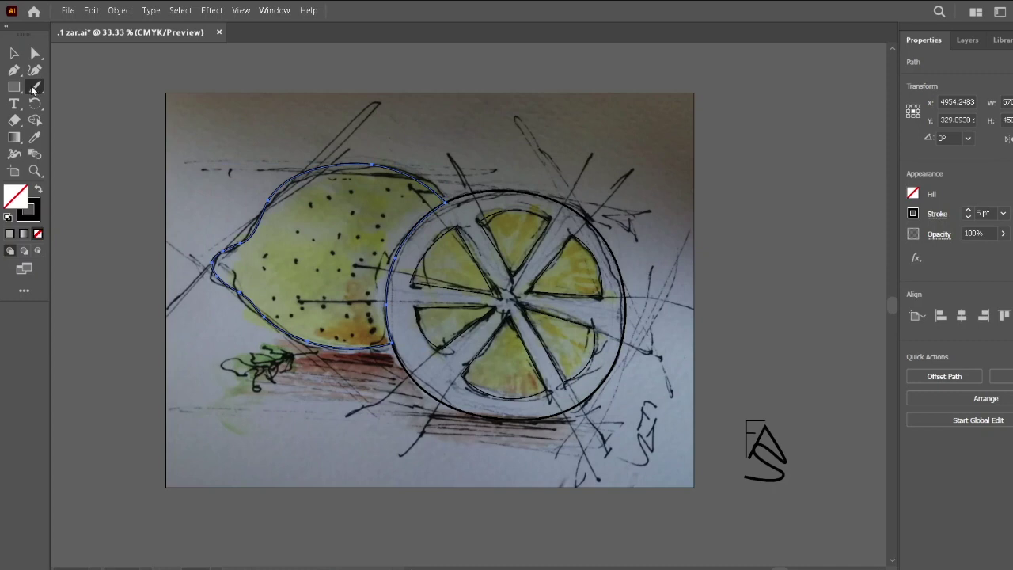
pyautogui.click(15, 87)
pyautogui.press('\\')
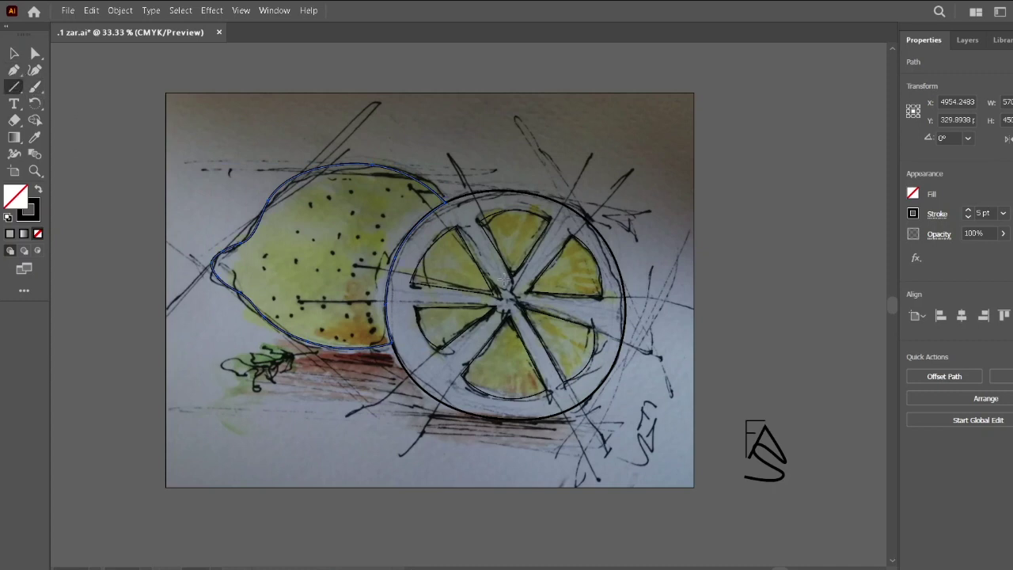
pyautogui.press('ctrl')
pyautogui.moveTo(511, 288); pyautogui.dragTo(593, 152)
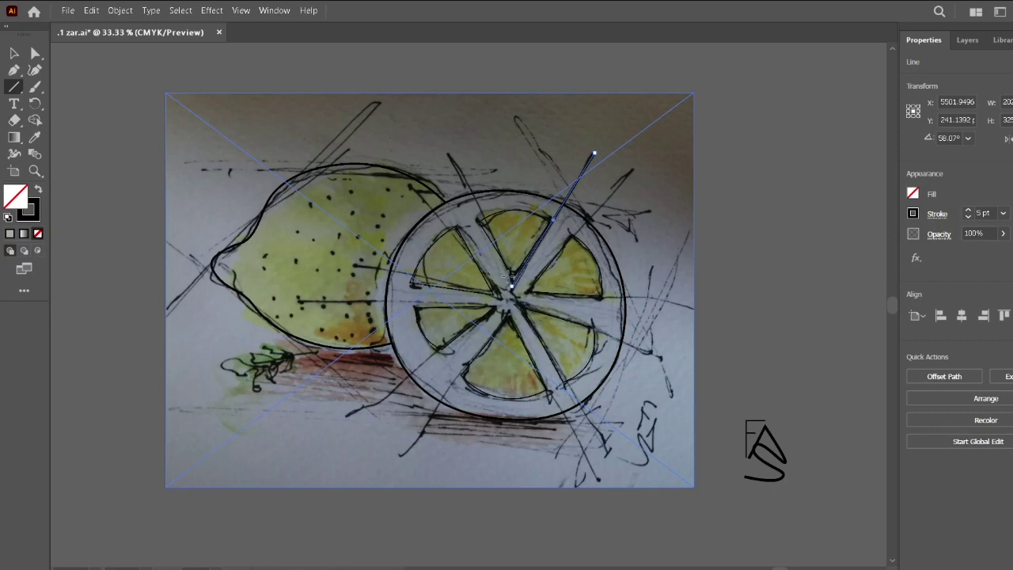
pyautogui.moveTo(448, 156); pyautogui.dragTo(512, 287)
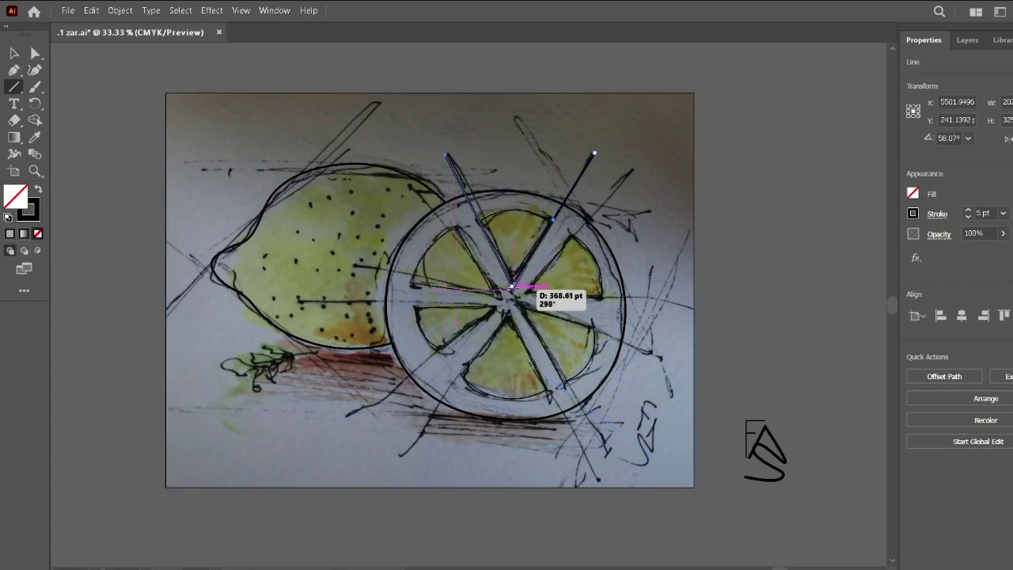
pyautogui.moveTo(511, 287); pyautogui.dragTo(634, 168)
pyautogui.moveTo(677, 307); pyautogui.dragTo(521, 294)
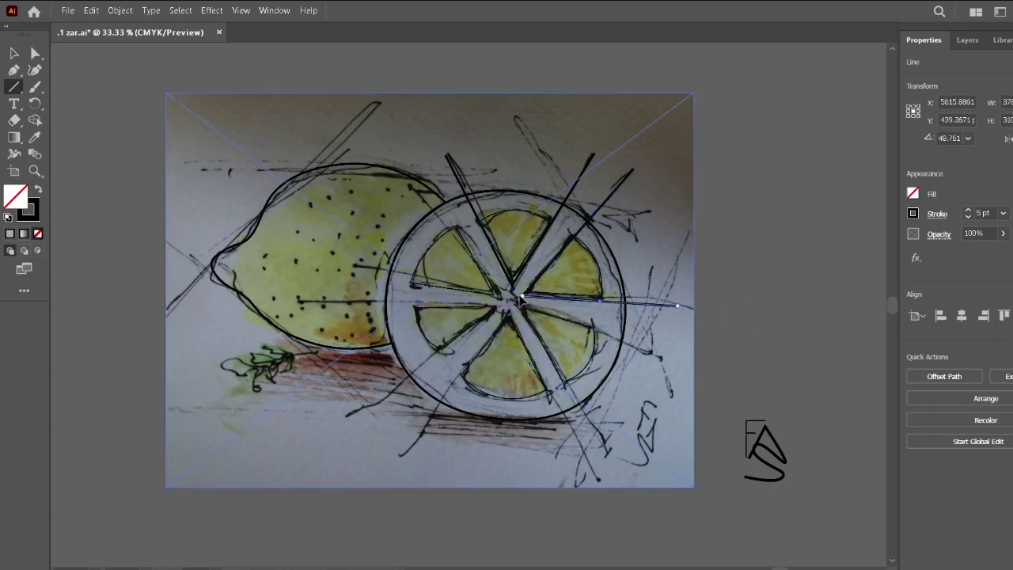
pyautogui.moveTo(659, 358); pyautogui.dragTo(522, 304)
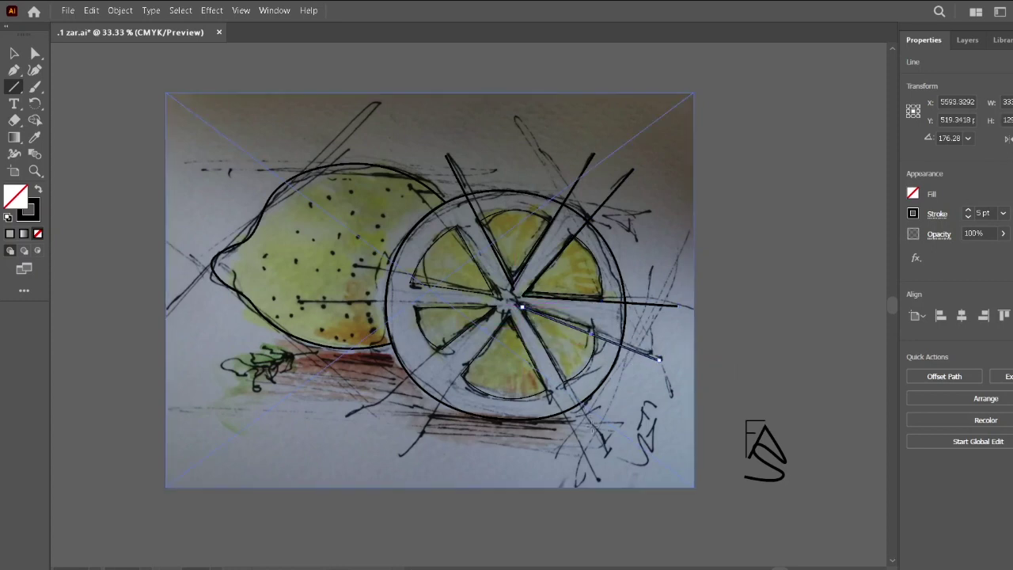
# - Draw the lower, lower-left, left and upper-left divider lines into the slice centre
pyautogui.moveTo(601, 427); pyautogui.dragTo(521, 305)
pyautogui.moveTo(585, 452); pyautogui.dragTo(521, 306)
pyautogui.moveTo(420, 436); pyautogui.dragTo(506, 312)
pyautogui.moveTo(384, 398)
pyautogui.mouseDown()
pyautogui.moveTo(495, 306)
pyautogui.moveTo(507, 311)
pyautogui.mouseUp()
pyautogui.moveTo(318, 305); pyautogui.dragTo(500, 306)
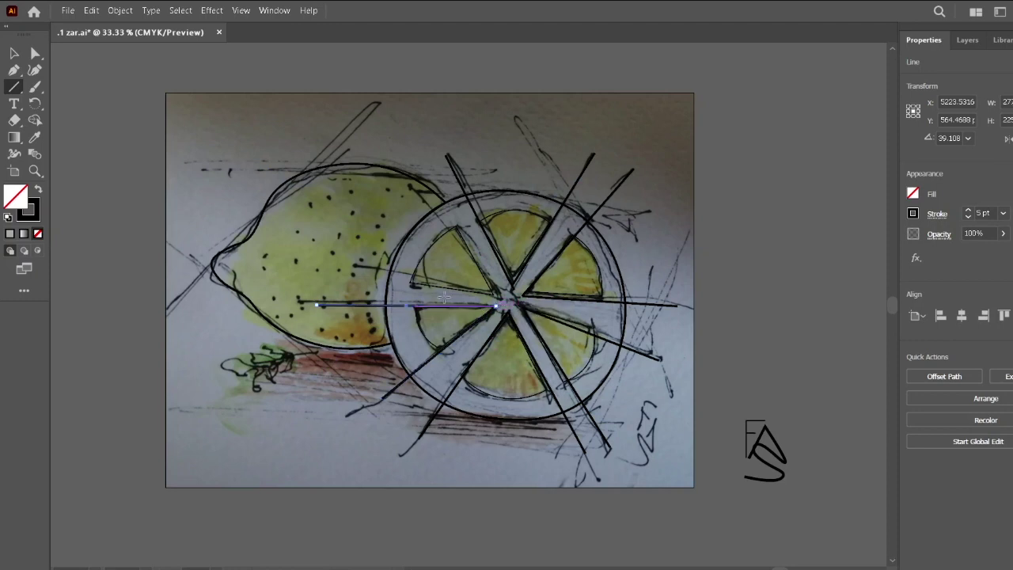
pyautogui.moveTo(355, 264); pyautogui.dragTo(494, 295)
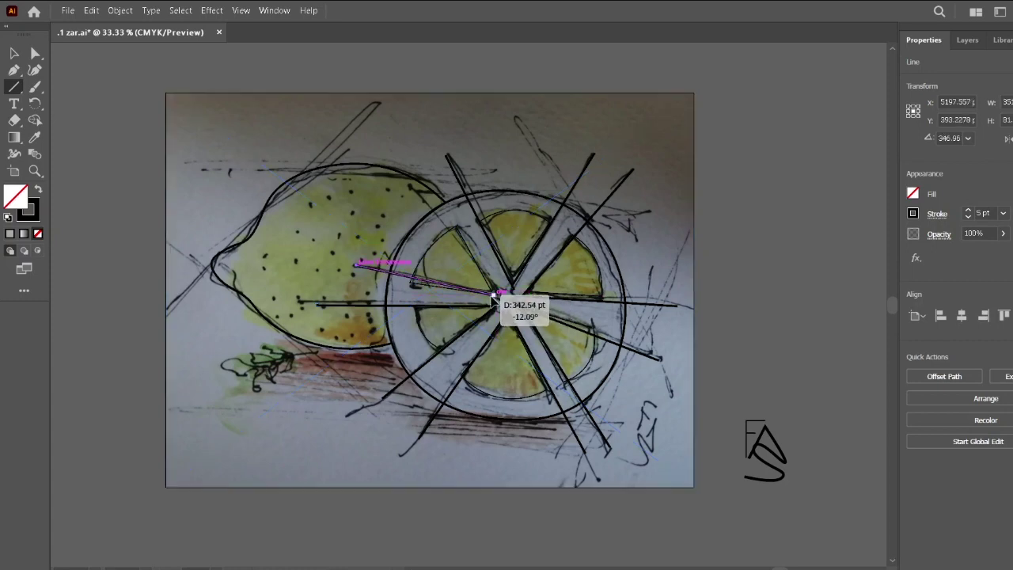
pyautogui.moveTo(425, 200); pyautogui.dragTo(494, 296)
pyautogui.moveTo(426, 200); pyautogui.dragTo(441, 198)
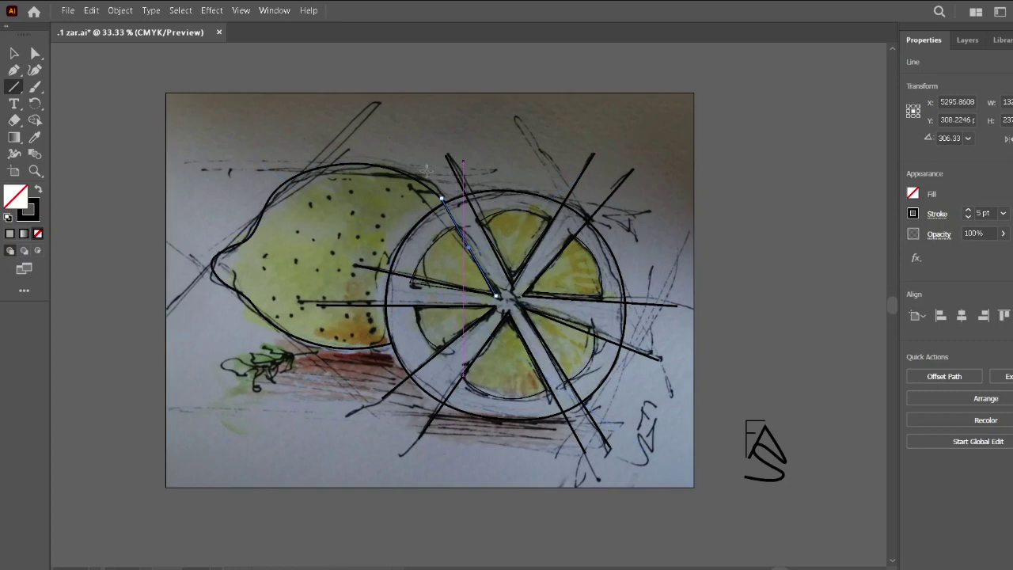
# - Draw two long diagonal lines across the lemon's upper-left and lower-left end
pyautogui.moveTo(374, 115); pyautogui.dragTo(178, 303)
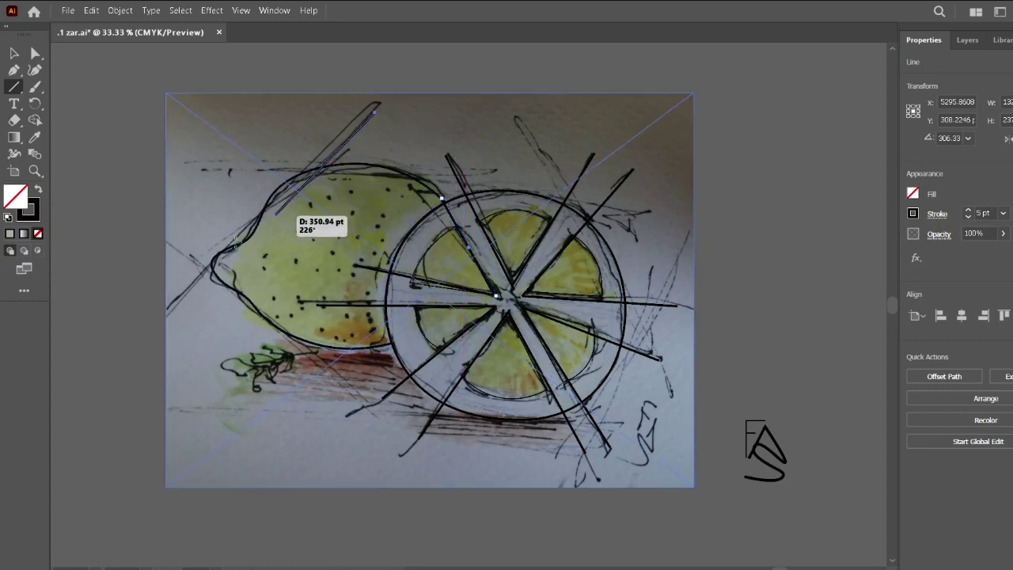
pyautogui.moveTo(178, 303); pyautogui.dragTo(166, 306)
pyautogui.moveTo(176, 248); pyautogui.dragTo(379, 413)
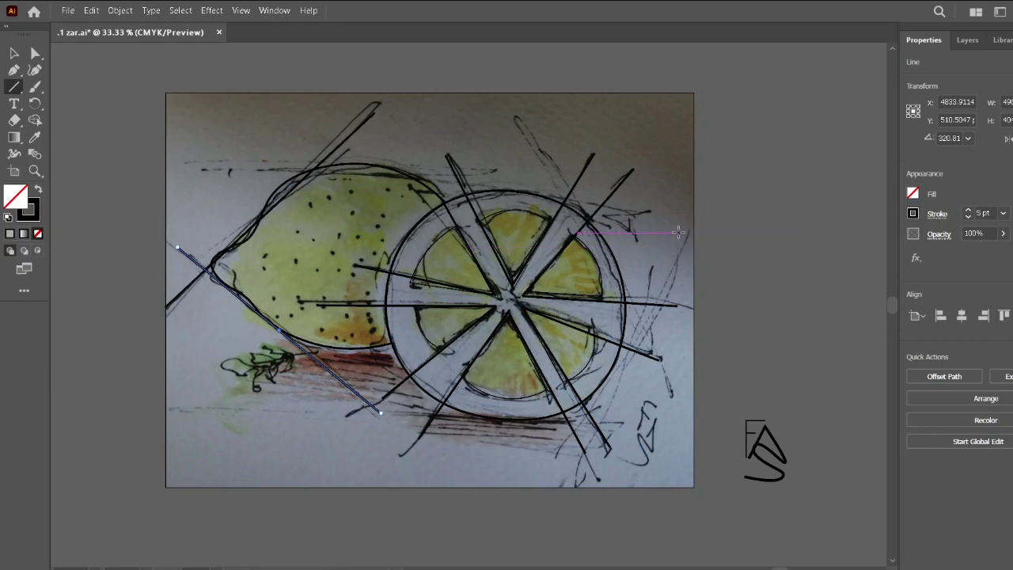
pyautogui.click(35, 87)
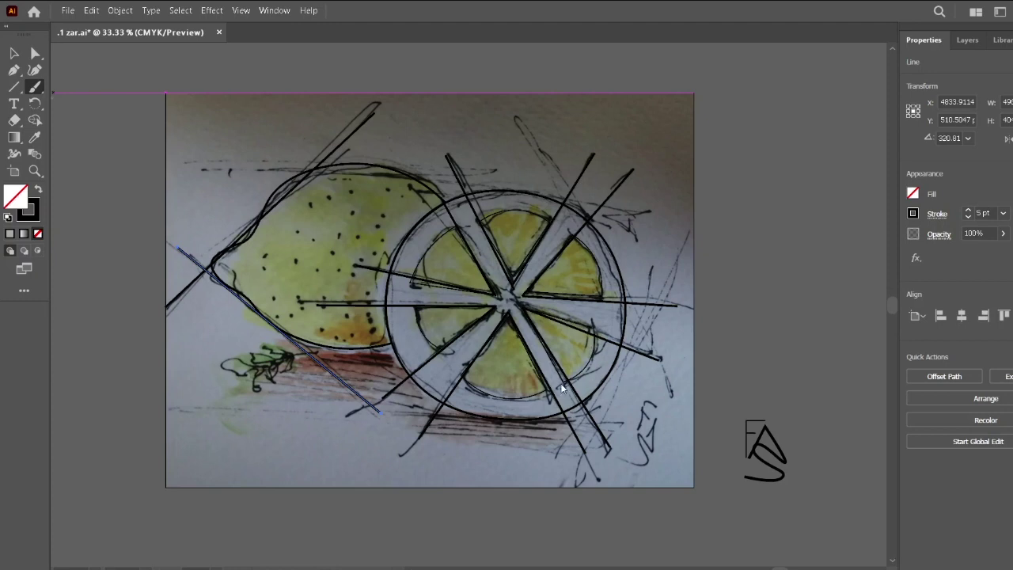
# - Brush hatch shading beneath the lemon and along the bottom of the slice
pyautogui.keyDown('ctrl'); pyautogui.click(369, 358); pyautogui.keyUp('ctrl')
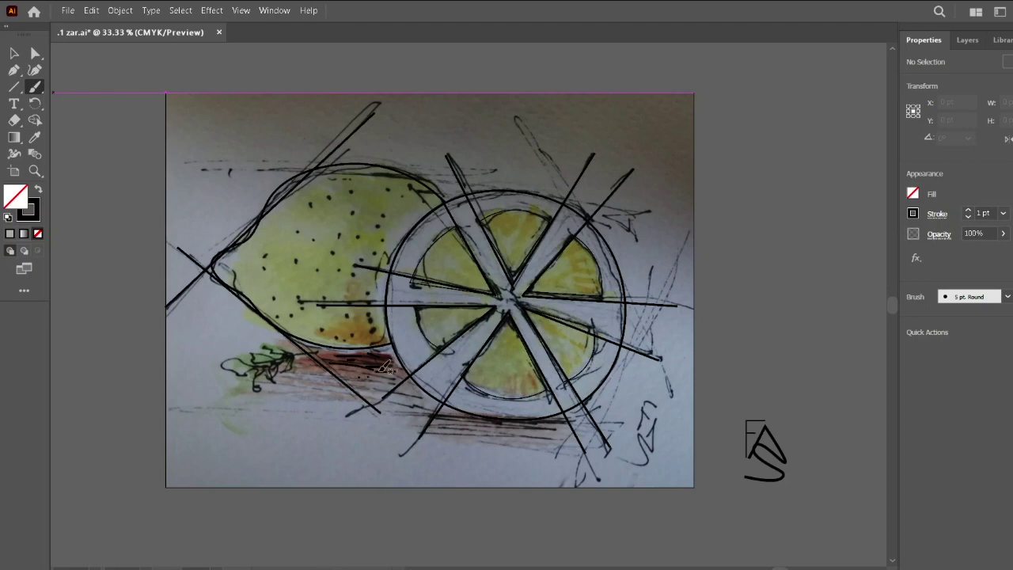
pyautogui.moveTo(376, 374)
pyautogui.mouseDown()
pyautogui.moveTo(297, 366)
pyautogui.moveTo(396, 382)
pyautogui.mouseUp()
pyautogui.moveTo(458, 415)
pyautogui.mouseDown()
pyautogui.moveTo(559, 424)
pyautogui.moveTo(453, 429)
pyautogui.mouseUp()
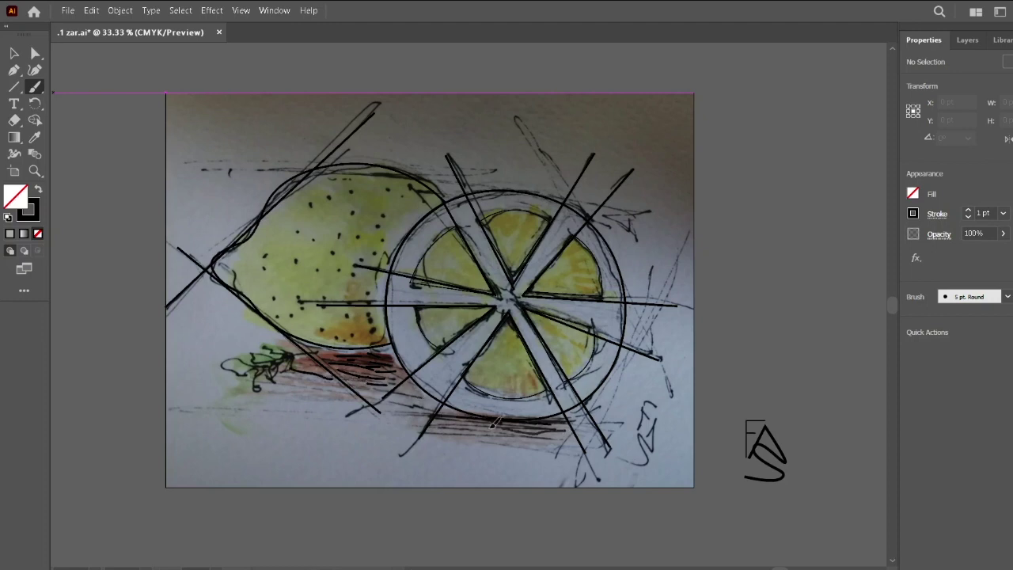
pyautogui.moveTo(523, 434)
pyautogui.mouseDown()
pyautogui.moveTo(566, 439)
pyautogui.moveTo(463, 413)
pyautogui.moveTo(570, 431)
pyautogui.moveTo(420, 427)
pyautogui.moveTo(563, 436)
pyautogui.moveTo(466, 443)
pyautogui.mouseUp()
# - Brush the leaf sprig's stem and leaflets, plus a long curved stroke right of the slice
pyautogui.moveTo(314, 347); pyautogui.dragTo(231, 373)
pyautogui.moveTo(297, 361)
pyautogui.mouseDown()
pyautogui.moveTo(266, 346)
pyautogui.moveTo(219, 366)
pyautogui.moveTo(262, 390)
pyautogui.moveTo(293, 353)
pyautogui.moveTo(306, 348)
pyautogui.moveTo(317, 361)
pyautogui.mouseUp()
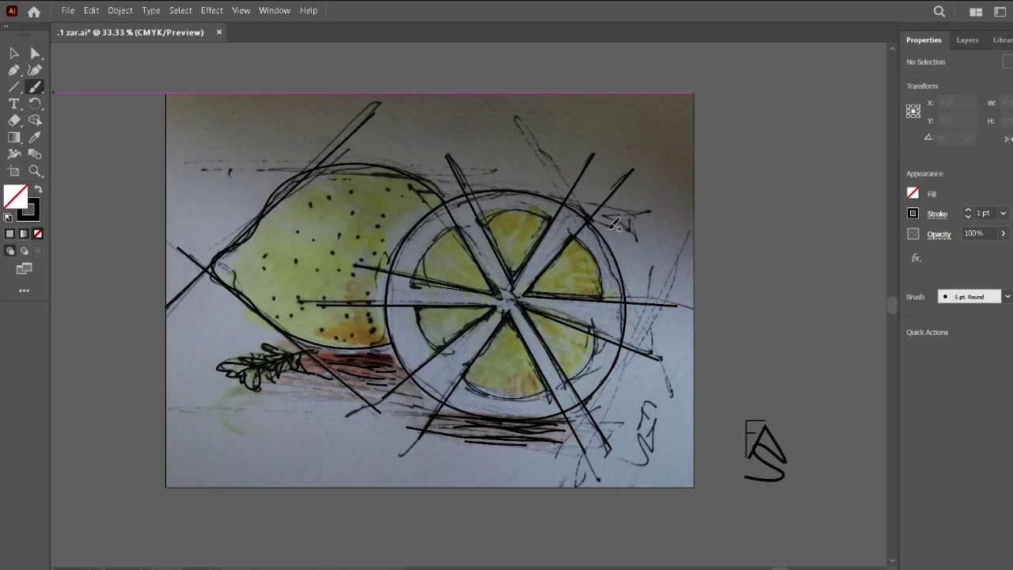
pyautogui.moveTo(524, 119); pyautogui.dragTo(666, 395)
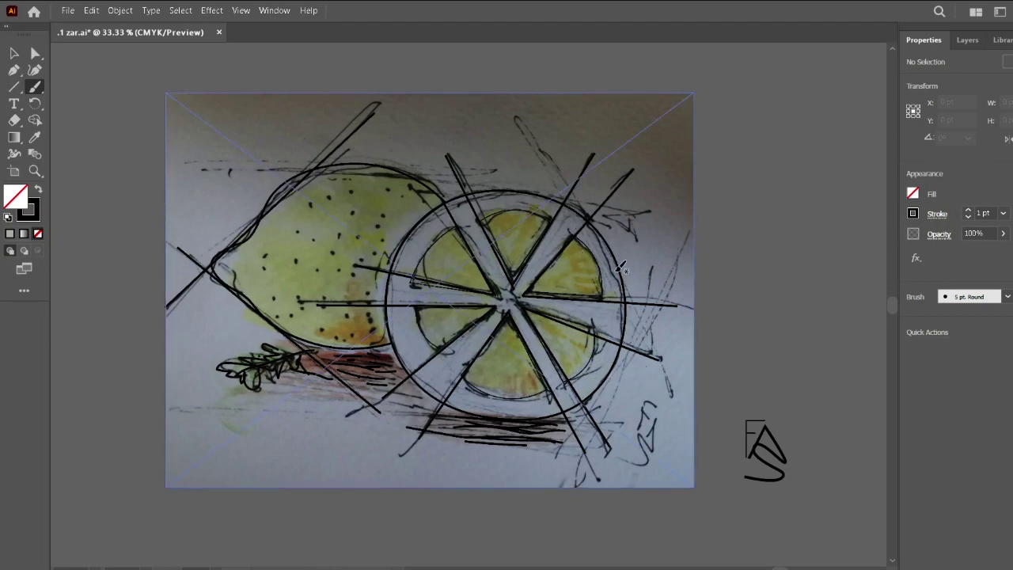
pyautogui.click(14, 53)
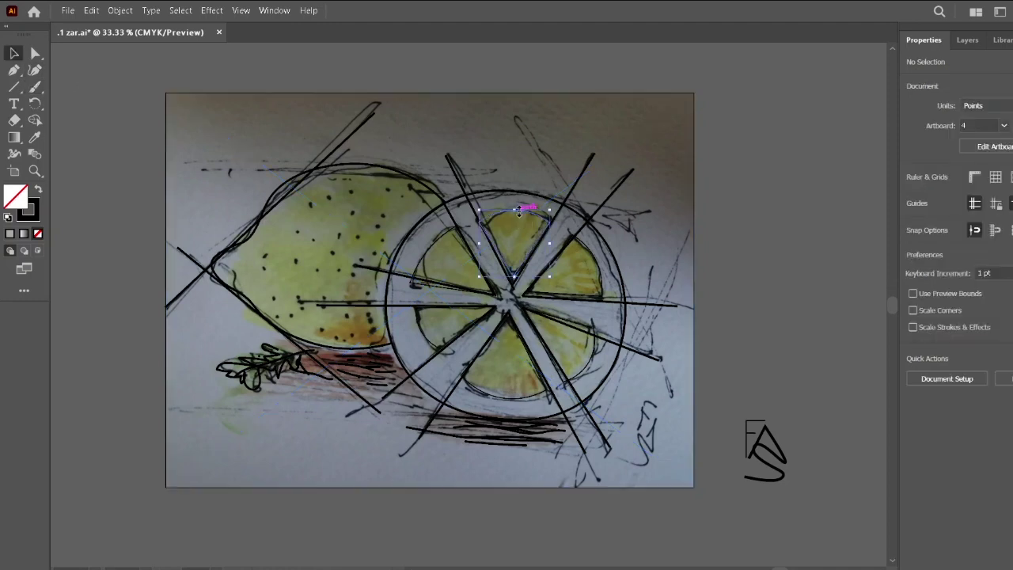
# - Select all six slice wedges together with the lemon outline
pyautogui.click(519, 212)
pyautogui.keyDown('shift'); pyautogui.click(589, 251); pyautogui.keyUp('shift')
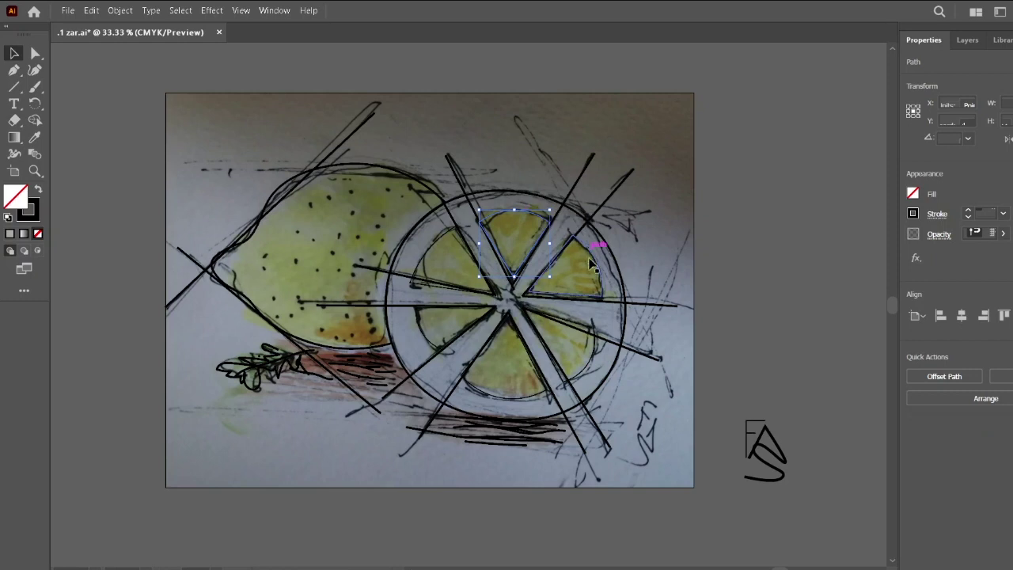
pyautogui.keyDown('shift'); pyautogui.click(595, 358); pyautogui.keyUp('shift')
pyautogui.keyDown('shift'); pyautogui.click(541, 396); pyautogui.keyUp('shift')
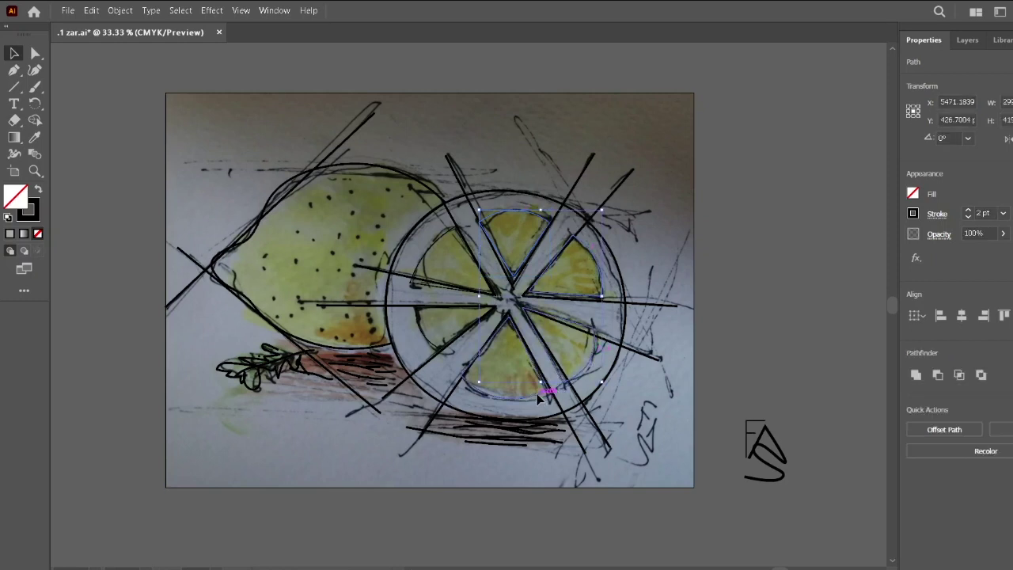
pyautogui.keyDown('shift'); pyautogui.click(443, 356); pyautogui.keyUp('shift')
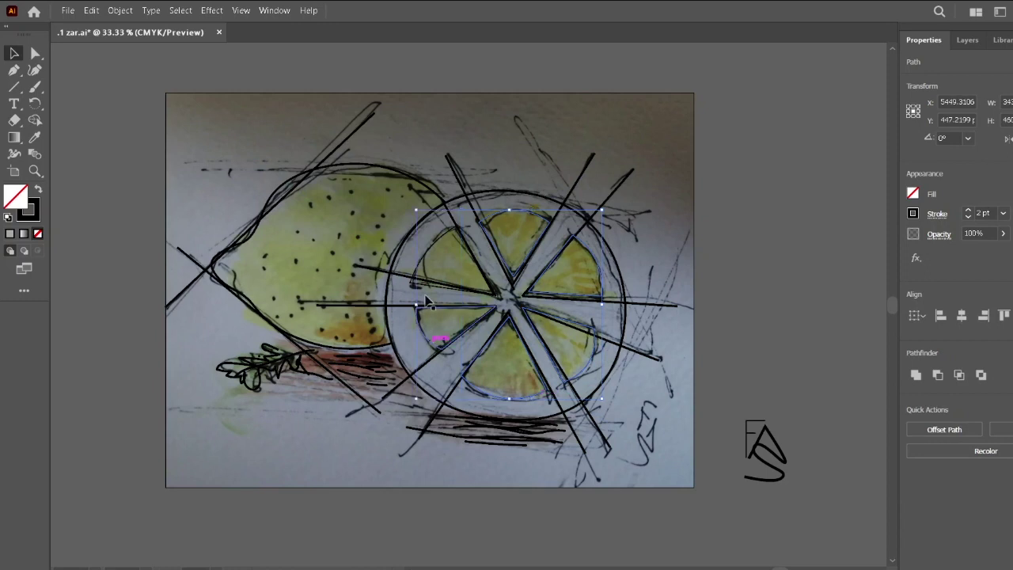
pyautogui.keyDown('shift'); pyautogui.click(427, 252); pyautogui.keyUp('shift')
pyautogui.moveTo(430, 250); pyautogui.dragTo(425, 251)
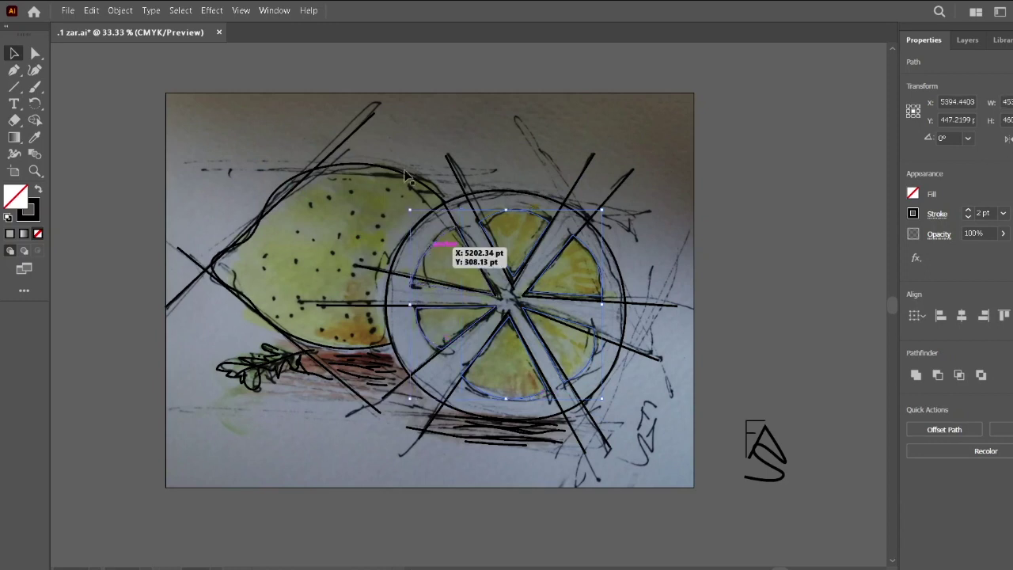
pyautogui.keyDown('shift'); pyautogui.click(401, 171); pyautogui.keyUp('shift')
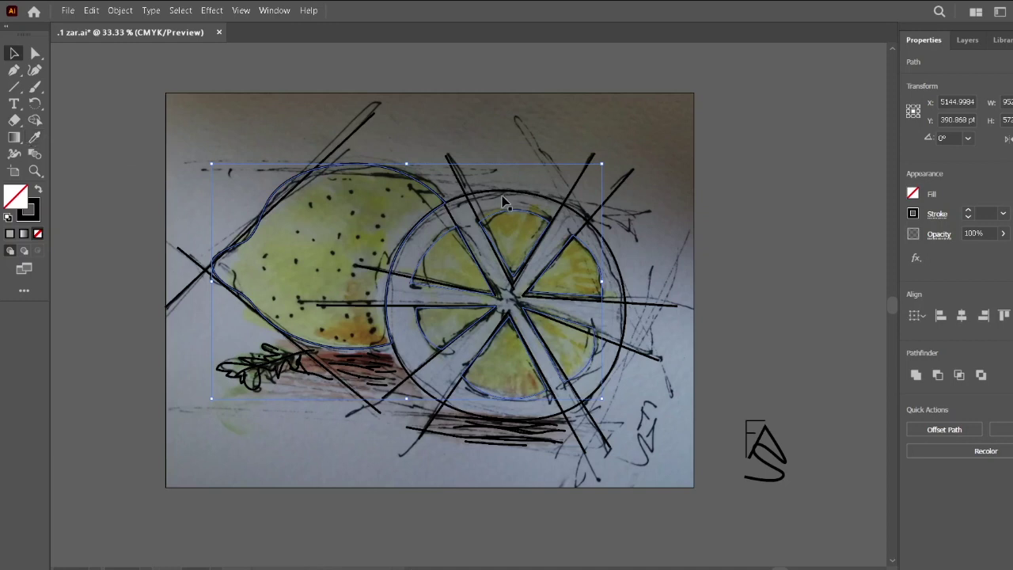
pyautogui.click(35, 137)
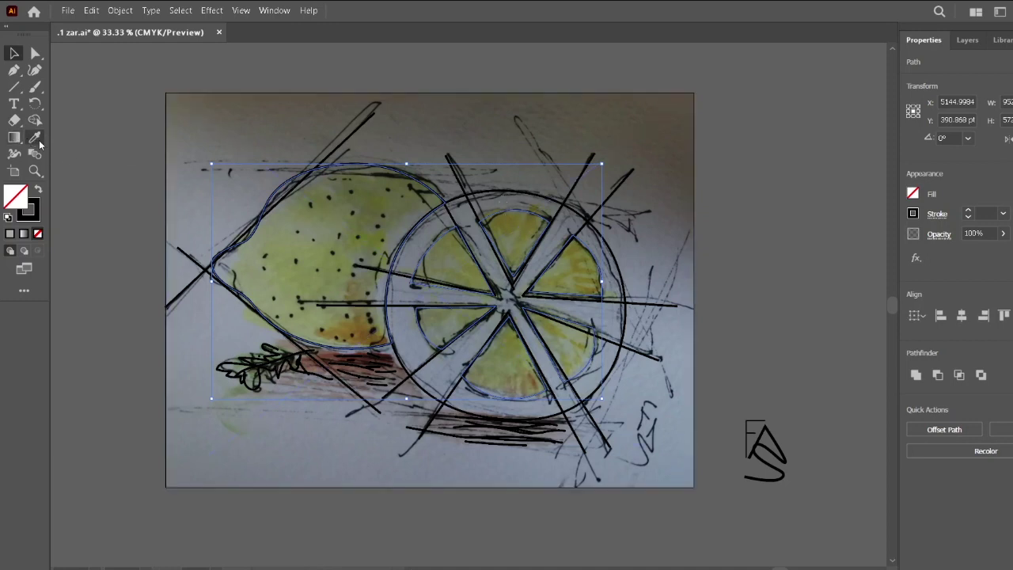
# - Fill the selected lemon and wedges with the sketch's olive colour, then clear the selection
pyautogui.click(504, 224)
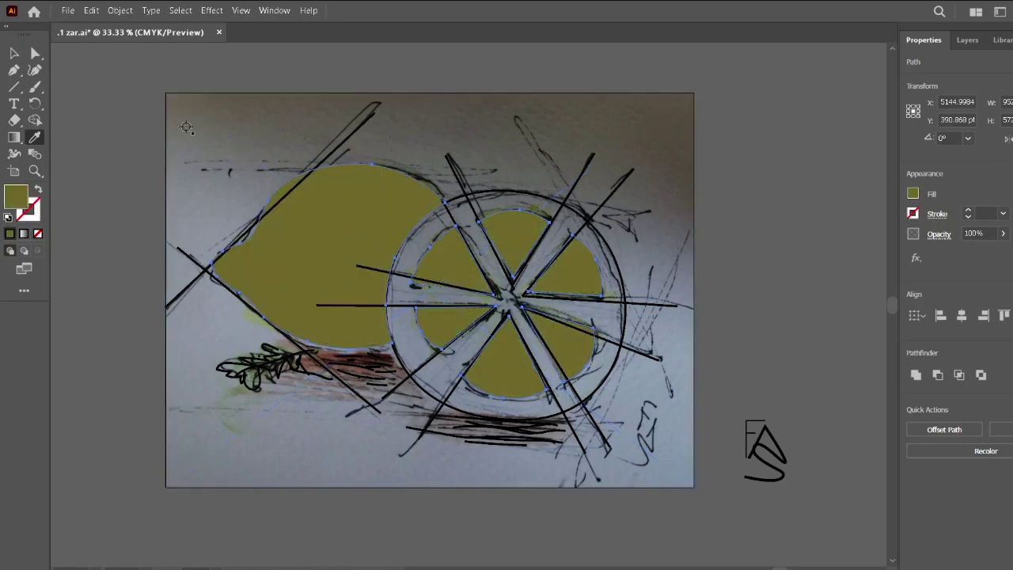
pyautogui.click(15, 54)
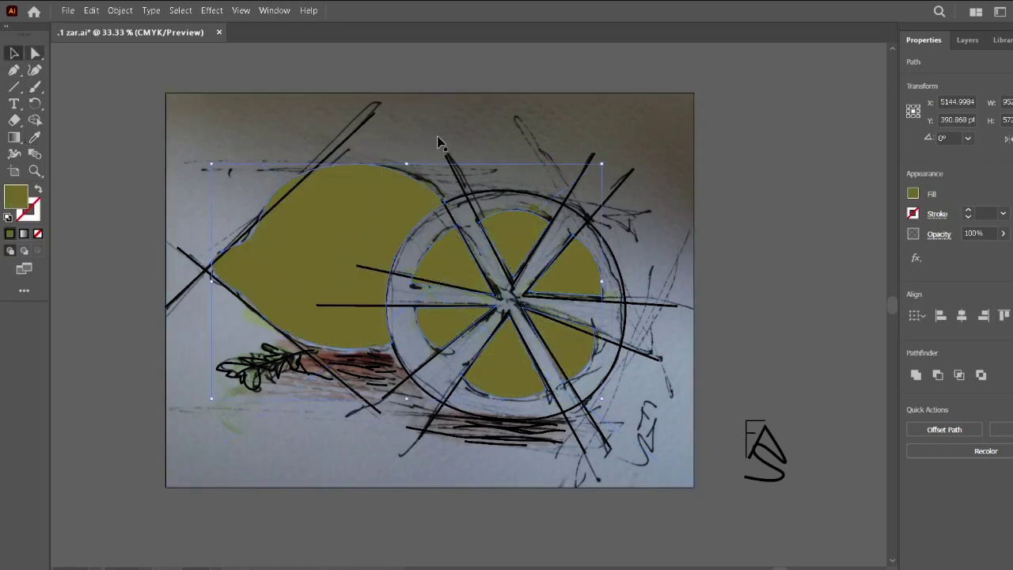
pyautogui.click(507, 128)
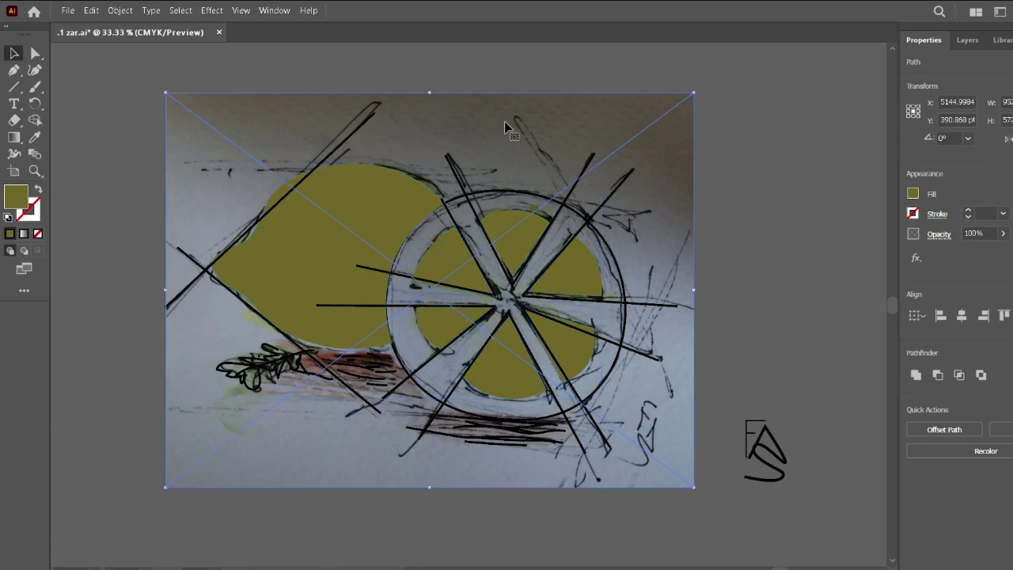
pyautogui.click(37, 87)
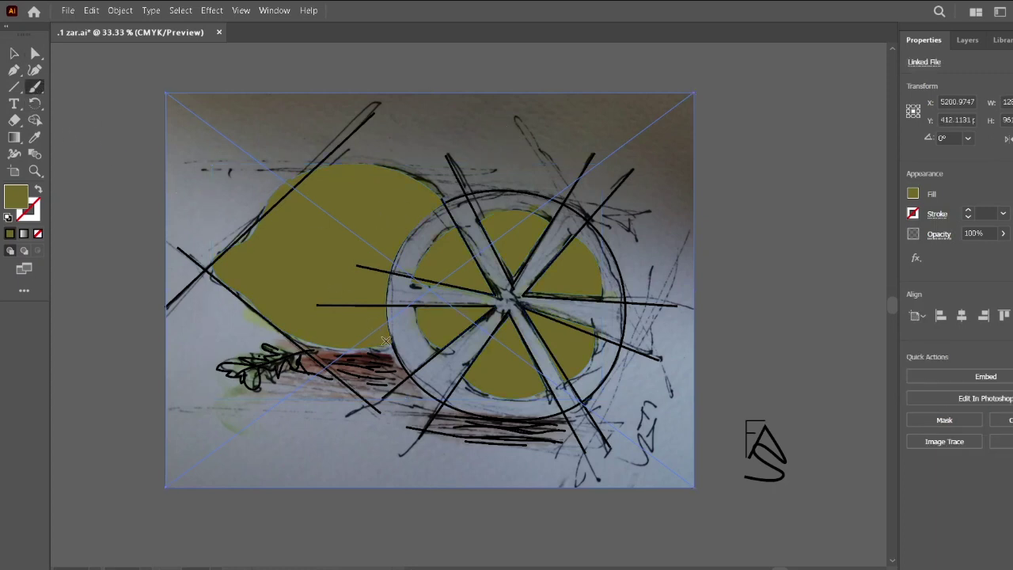
pyautogui.hotkey('ctrl', 'shift', 'a')
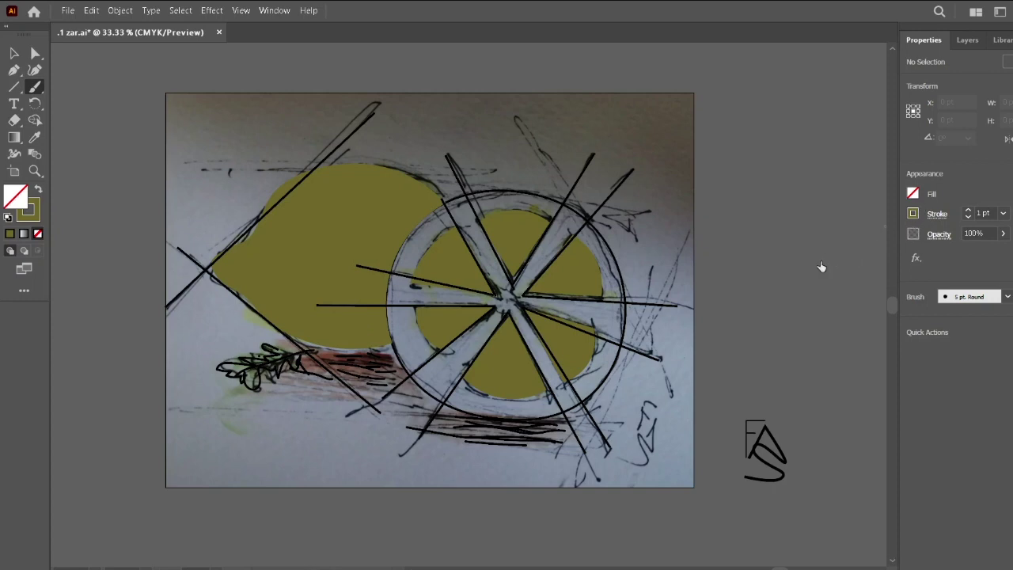
# - Set the brush colour to black and dab speckles over the lemon's lower and middle body
pyautogui.press('d')
pyautogui.click(311, 318)
pyautogui.click(301, 325)
pyautogui.click(285, 294)
pyautogui.click(282, 282)
pyautogui.click(327, 289)
pyautogui.click(338, 290)
pyautogui.click(338, 292)
pyautogui.click(359, 280)
pyautogui.click(337, 270)
pyautogui.click(302, 255)
pyautogui.click(312, 246)
# - Add black speckles across the lemon's upper part and onto the slice wedges
pyautogui.click(393, 222)
pyautogui.click(407, 213)
pyautogui.click(382, 191)
pyautogui.click(263, 290)
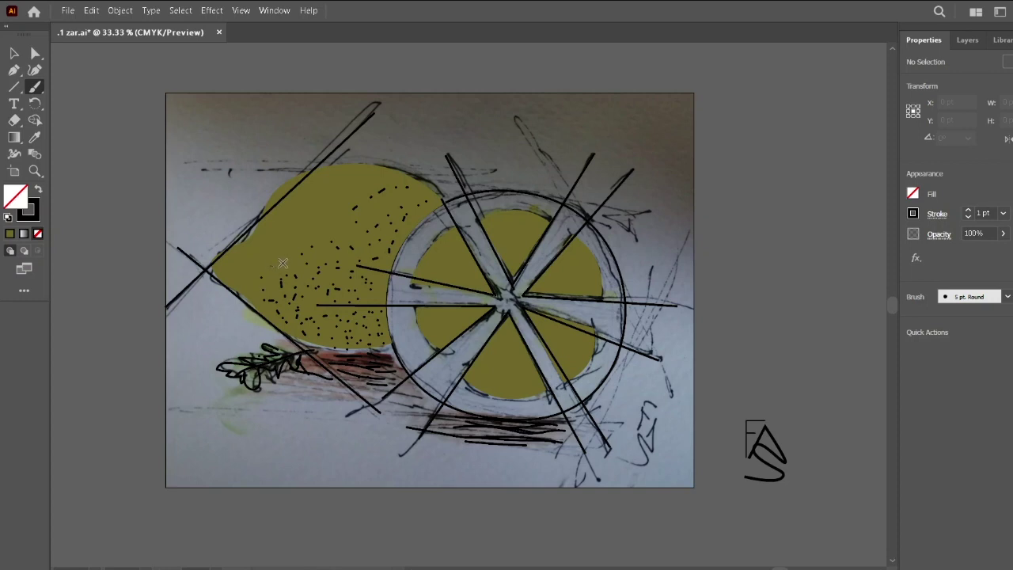
pyautogui.click(355, 190)
pyautogui.click(343, 183)
pyautogui.click(280, 208)
pyautogui.click(294, 219)
pyautogui.moveTo(438, 325); pyautogui.dragTo(444, 326)
pyautogui.moveTo(497, 352)
pyautogui.mouseDown()
pyautogui.moveTo(513, 382)
pyautogui.moveTo(530, 376)
pyautogui.mouseUp()
pyautogui.moveTo(569, 338); pyautogui.dragTo(570, 353)
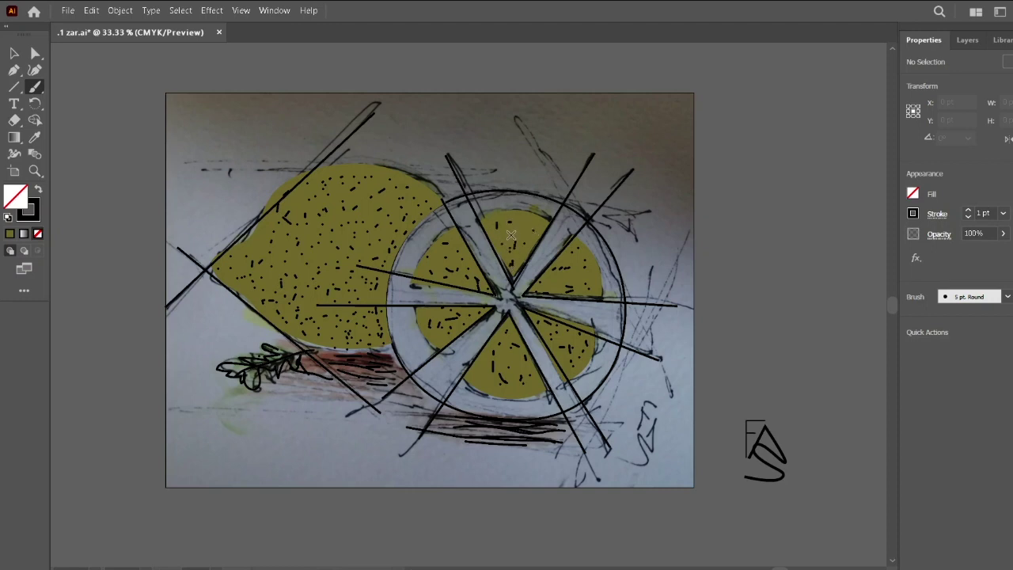
# - Drag the sketch photo above the artboard, leaving the vector lemon on plain white
pyautogui.click(22, 52)
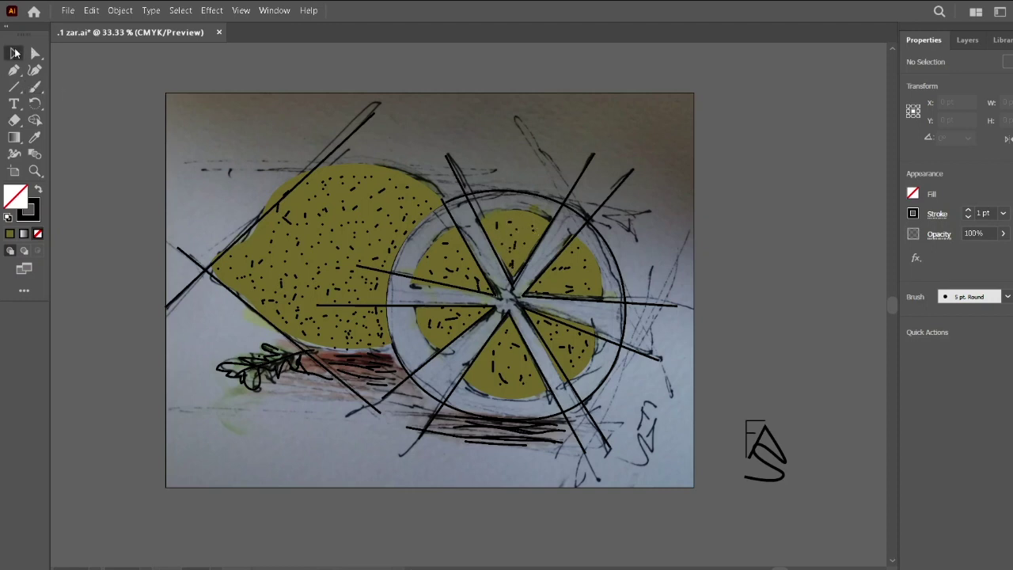
pyautogui.scroll(-1, 552, 313)
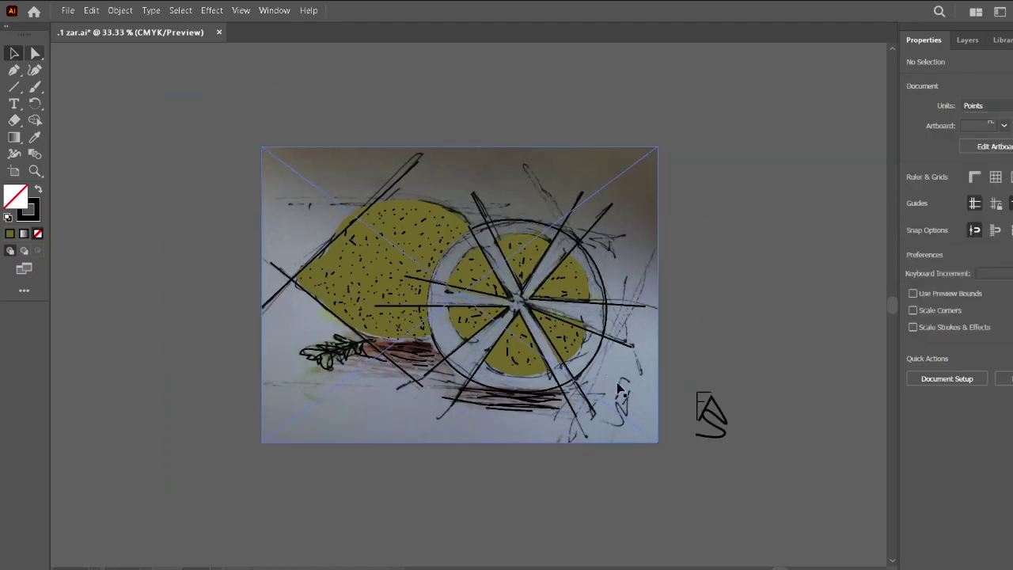
pyautogui.moveTo(605, 395)
pyautogui.mouseDown()
pyautogui.moveTo(420, 410)
pyautogui.moveTo(207, 377)
pyautogui.moveTo(700, 142)
pyautogui.moveTo(669, 105)
pyautogui.mouseUp()
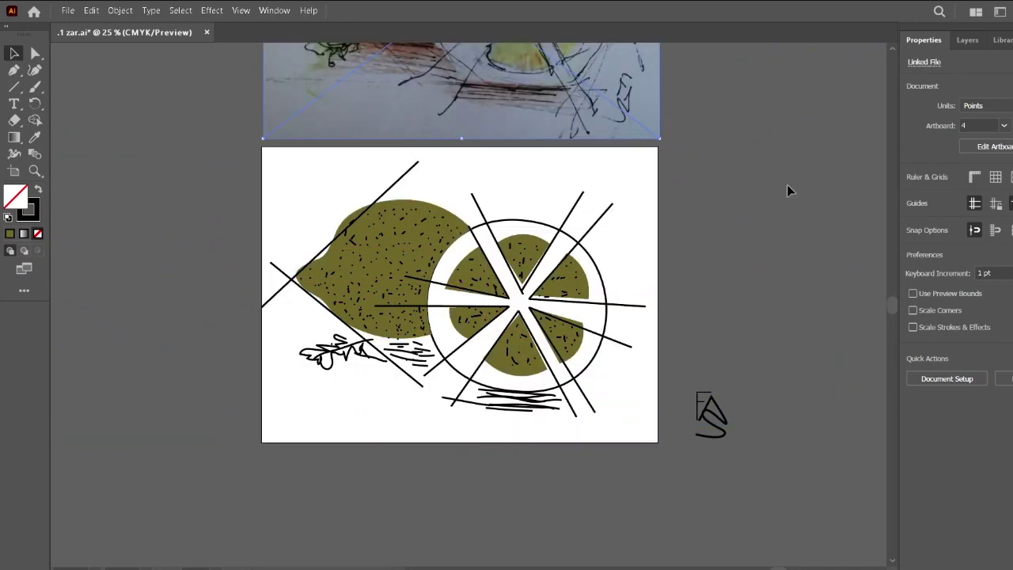
pyautogui.scroll(2, 785, 230)
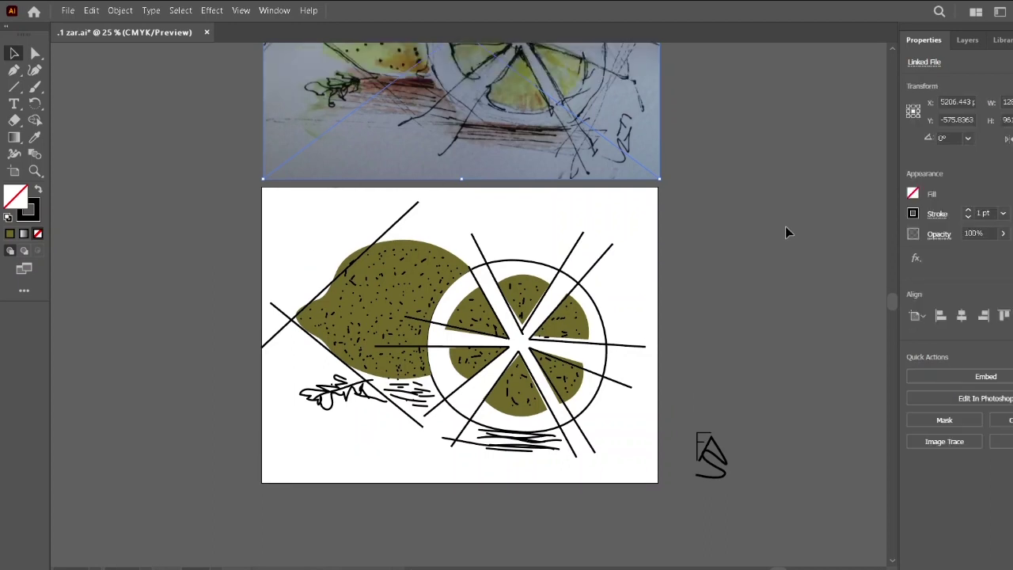
pyautogui.scroll(3, 785, 232)
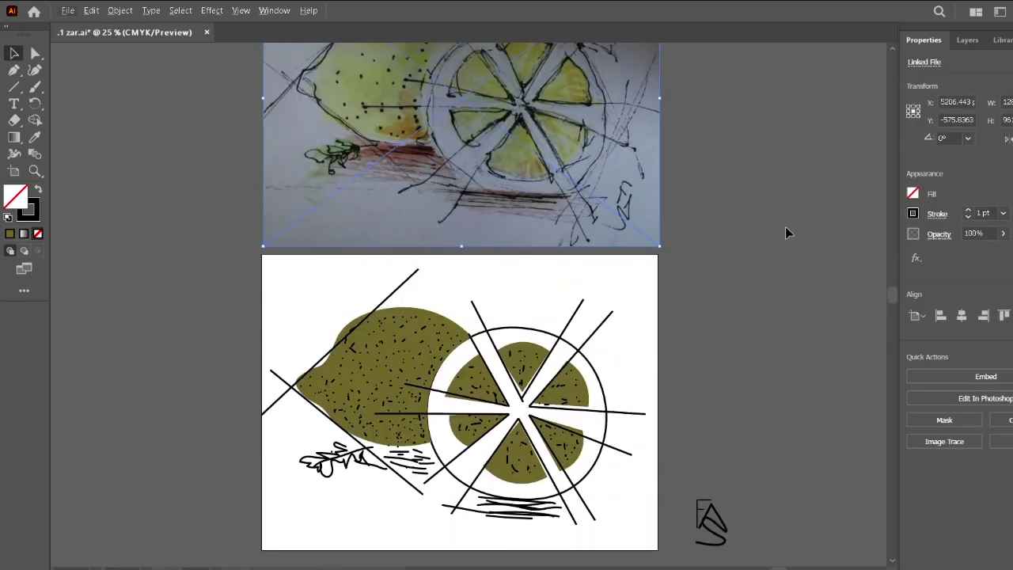
pyautogui.scroll(-1, 725, 327)
pyautogui.keyDown('alt'); pyautogui.scroll(-1, 724, 327); pyautogui.keyUp('alt')
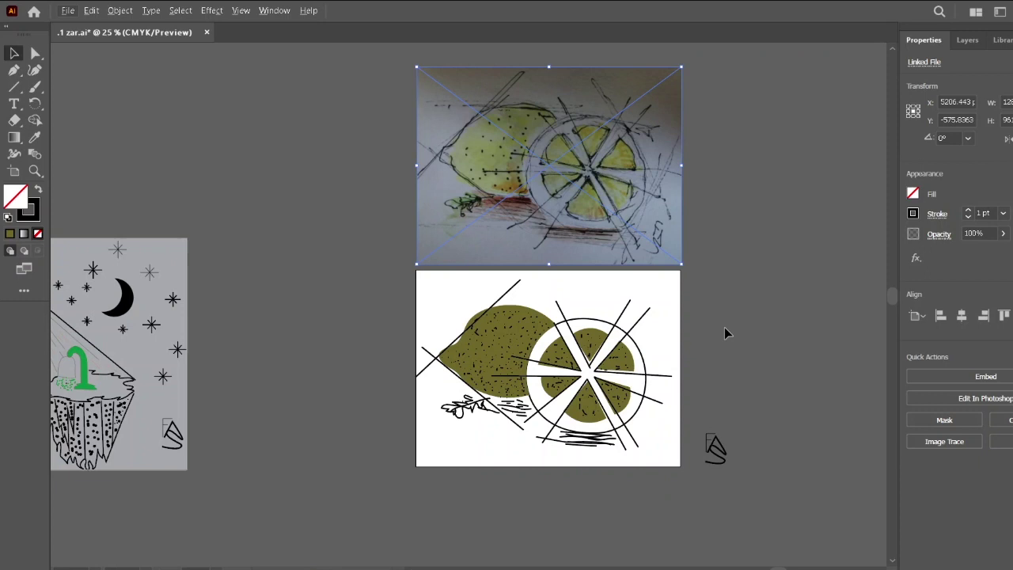
pyautogui.keyDown('alt'); pyautogui.scroll(1, 727, 323); pyautogui.keyUp('alt')
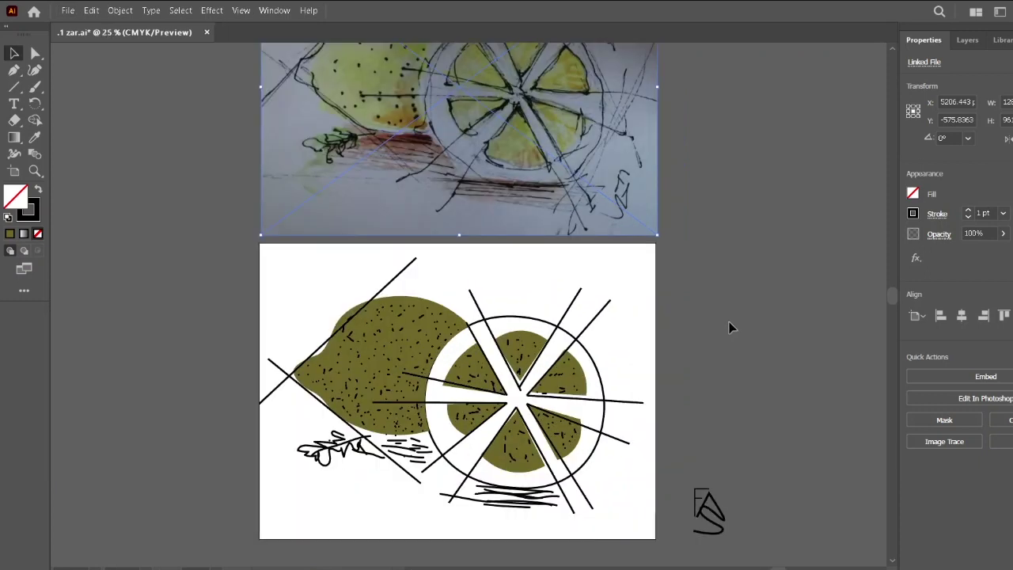
pyautogui.scroll(1, 729, 321)
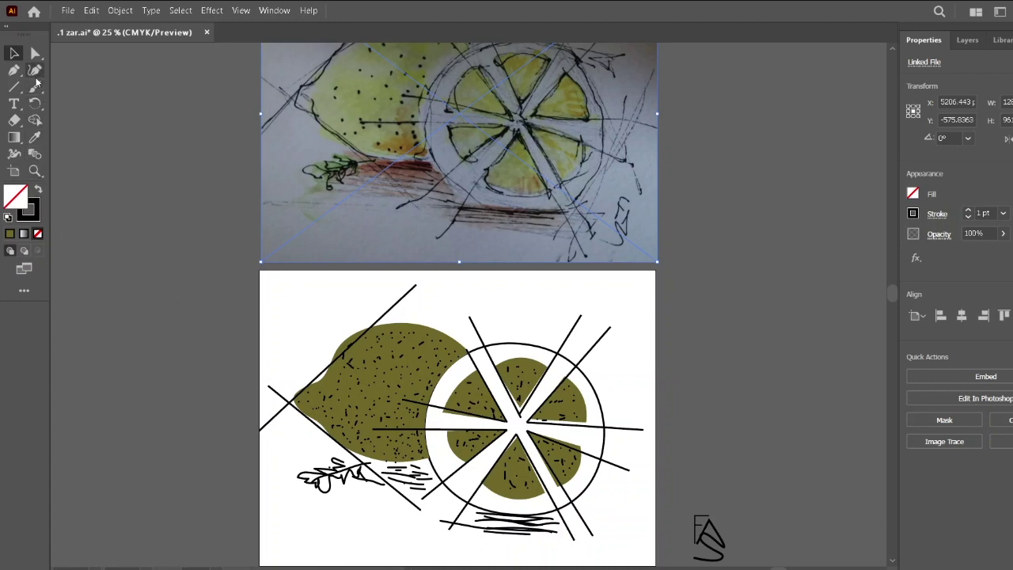
# - Draw a bright green filled ellipse under the herb sprig and place it behind the leaf lines
pyautogui.click(13, 70)
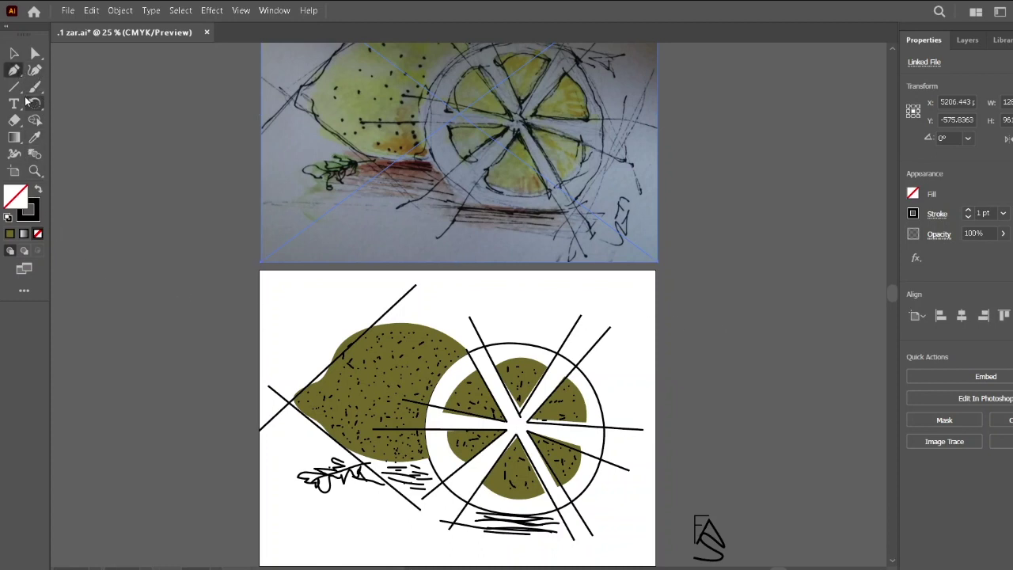
pyautogui.click(15, 90)
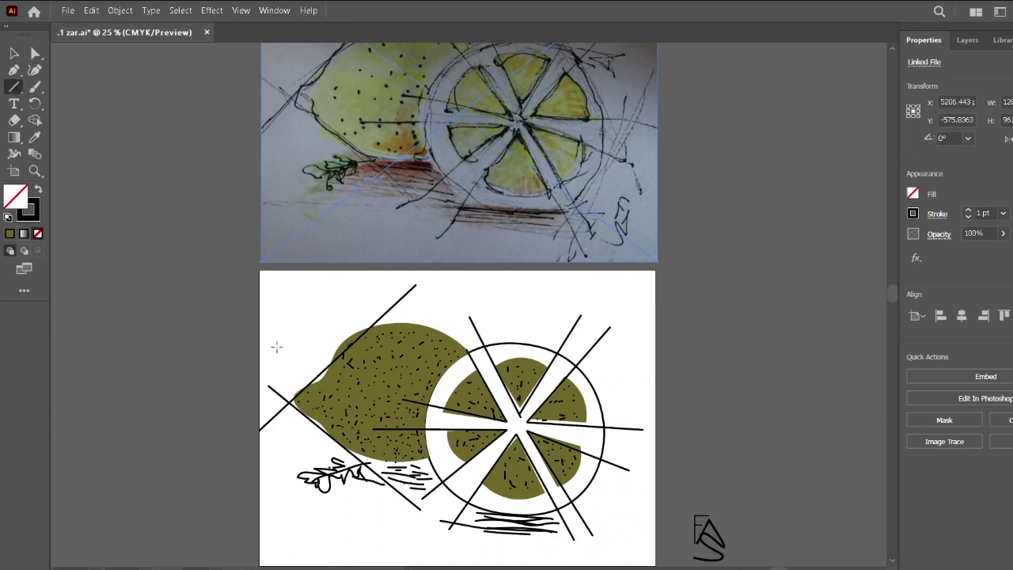
pyautogui.press('l')
pyautogui.moveTo(299, 490); pyautogui.dragTo(374, 459)
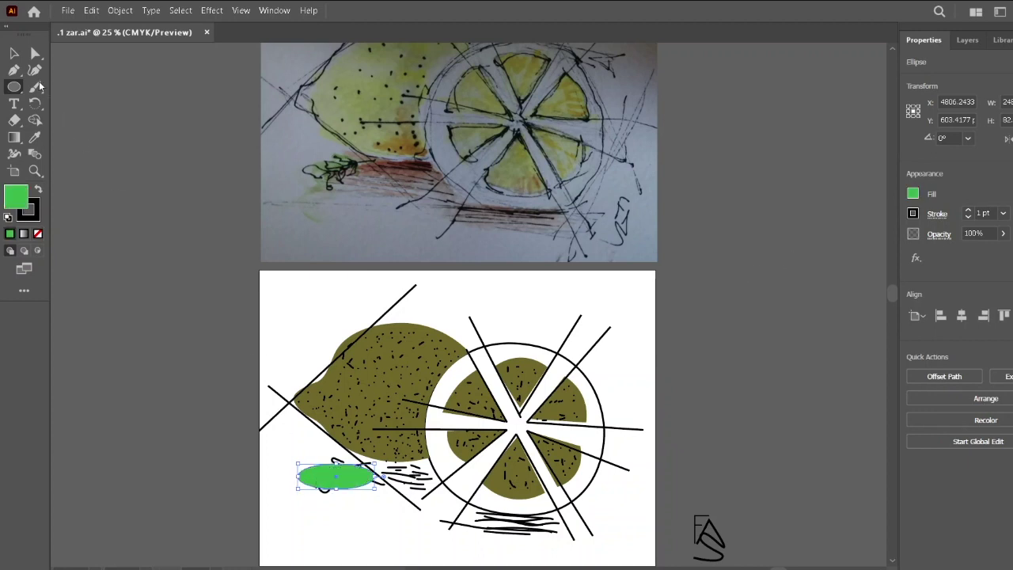
pyautogui.click(14, 53)
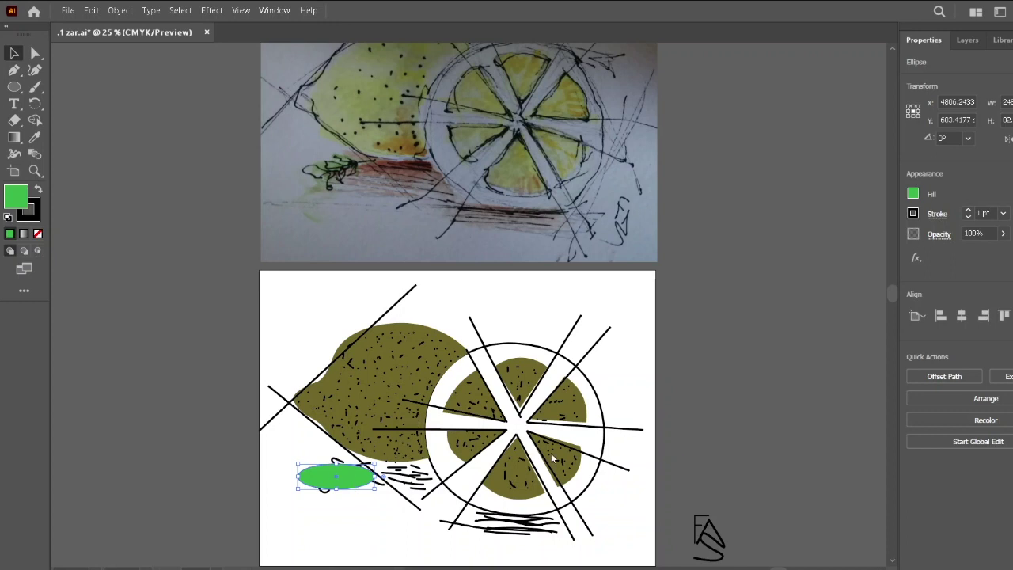
pyautogui.hotkey('ctrl', 'f')
pyautogui.click(736, 430)
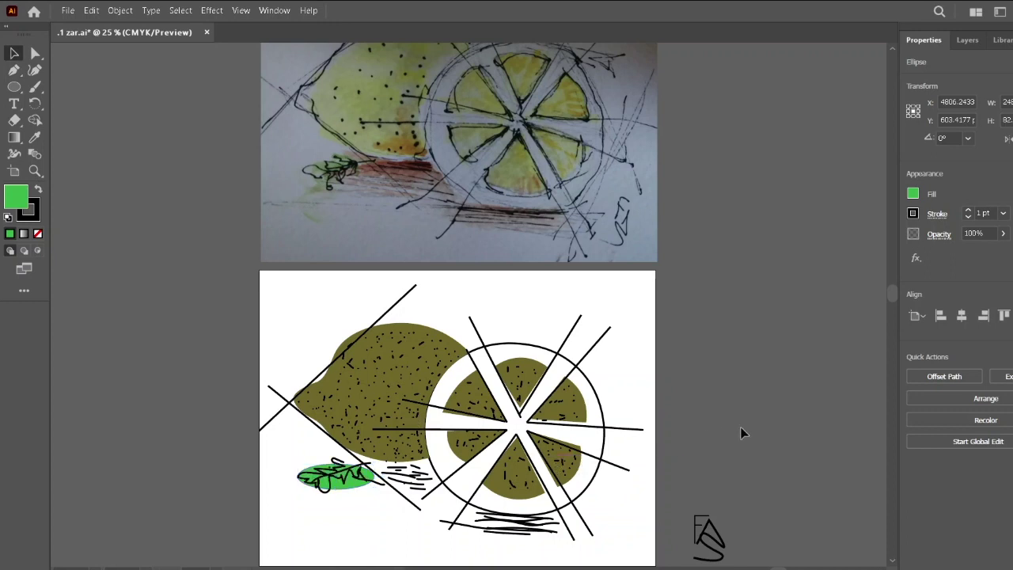
pyautogui.scroll(-2, 741, 430)
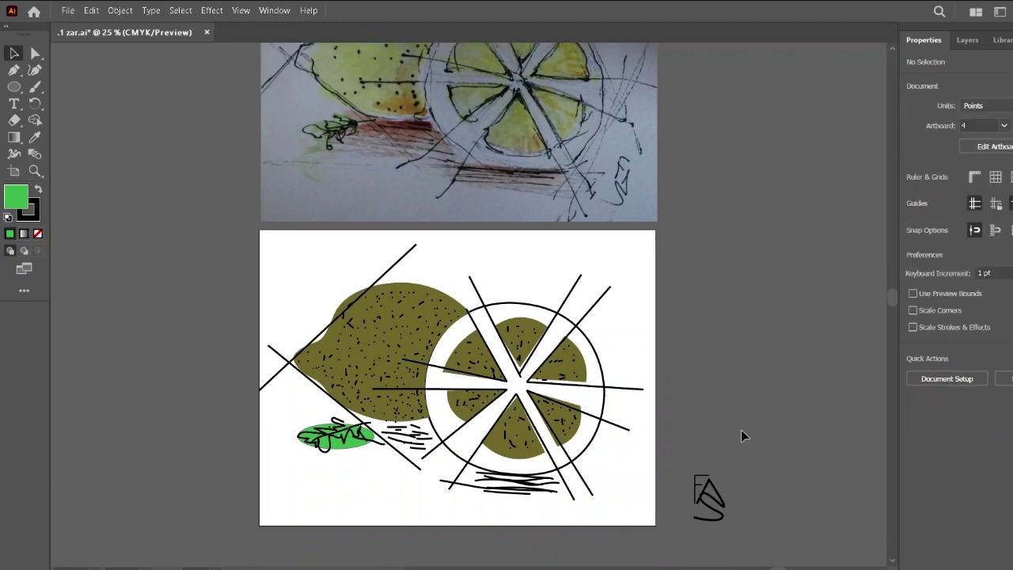
pyautogui.scroll(-1, 740, 431)
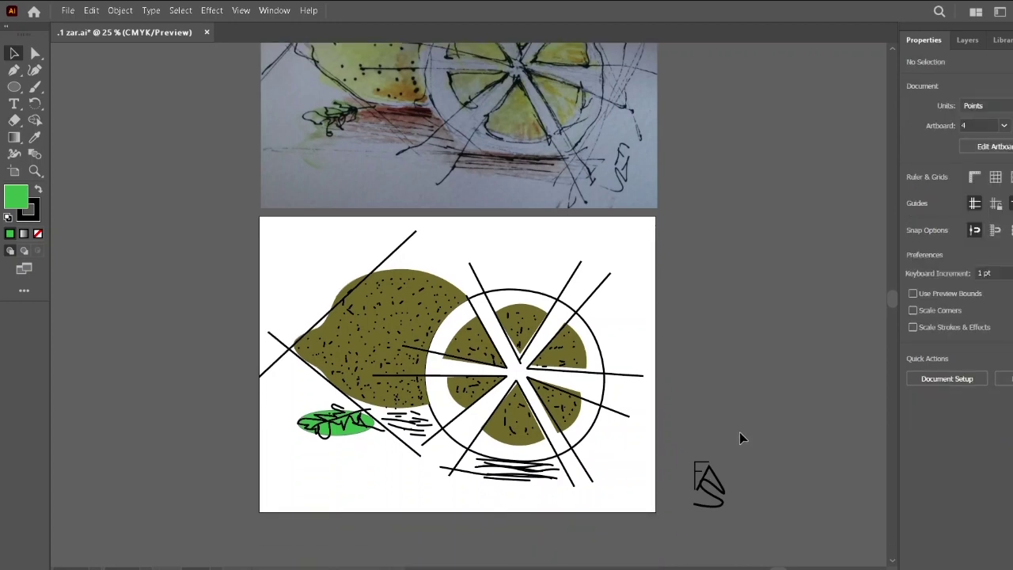